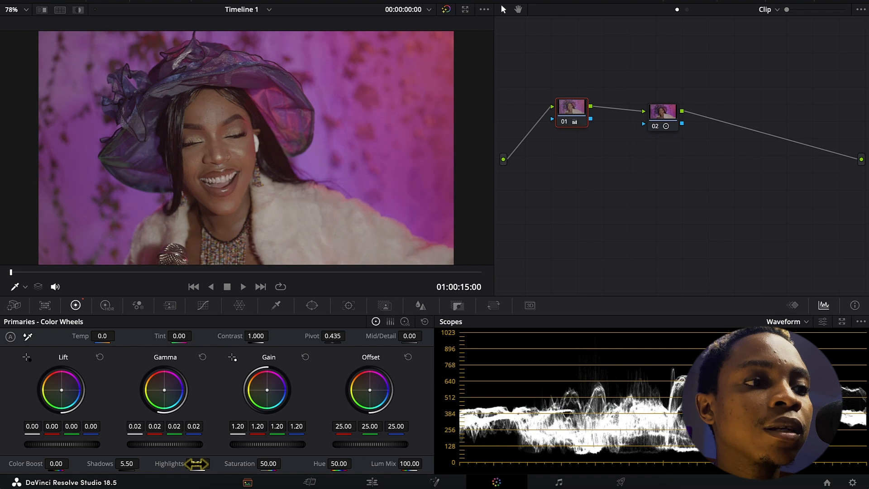
Step: Raise the first node's Gain to 1.24 and its Gamma to 0.03
left_click_drag(277, 445, 281, 446)
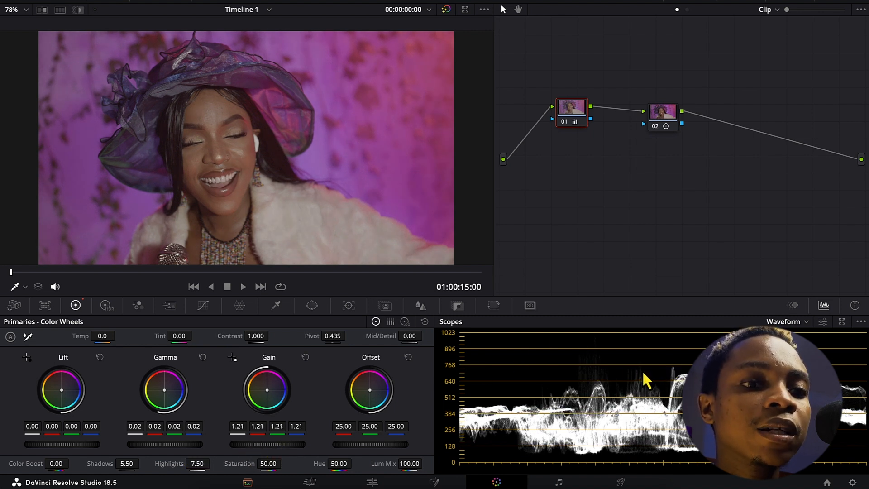
left_click_drag(271, 446, 279, 445)
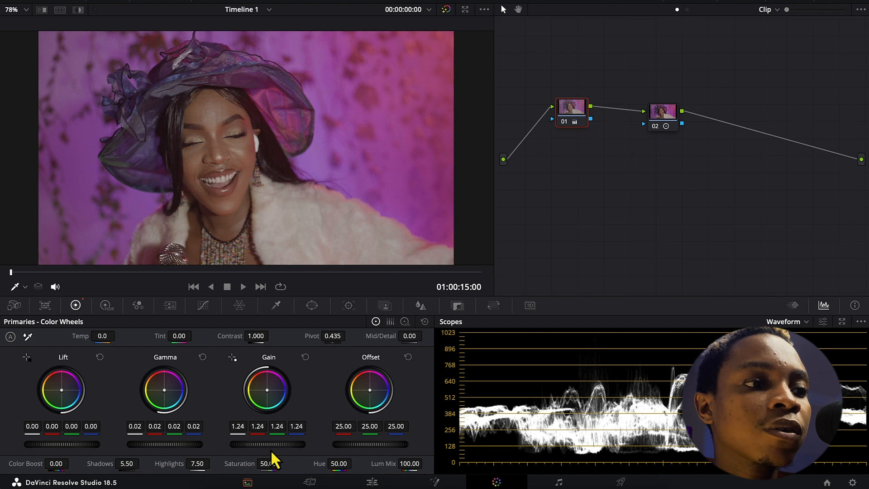
left_click_drag(191, 443, 197, 445)
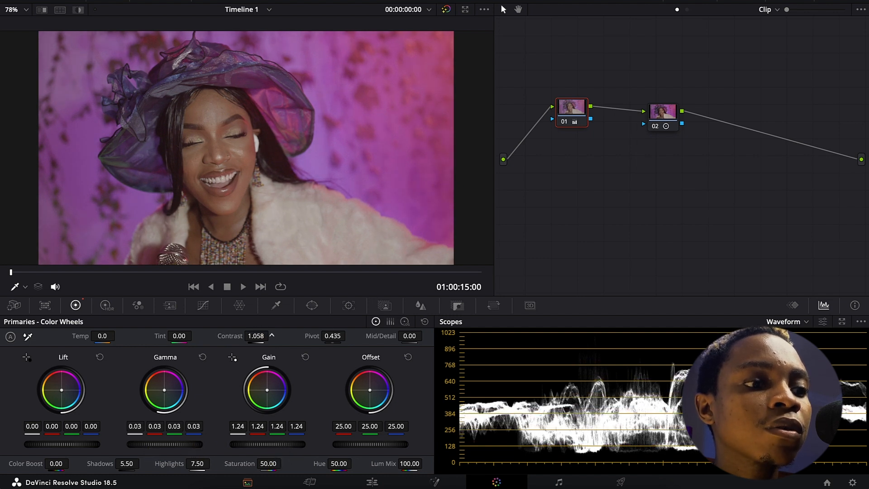
Step: Set the first node's Contrast to 1.142 and its Saturation to 80
left_click_drag(257, 333, 272, 335)
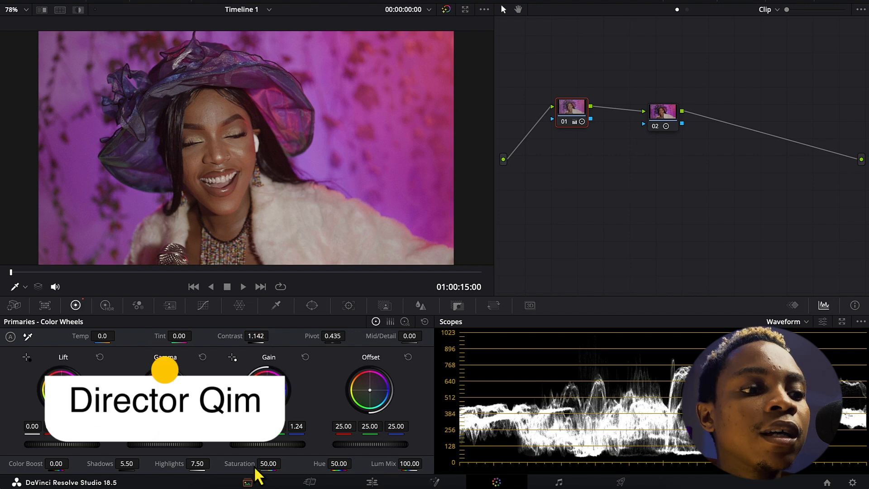
left_click_drag(268, 463, 283, 462)
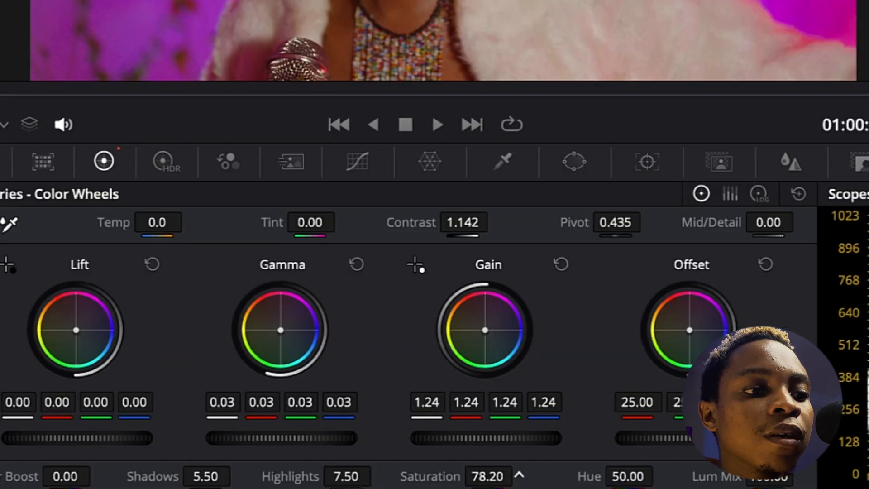
left_click_drag(518, 475, 518, 476)
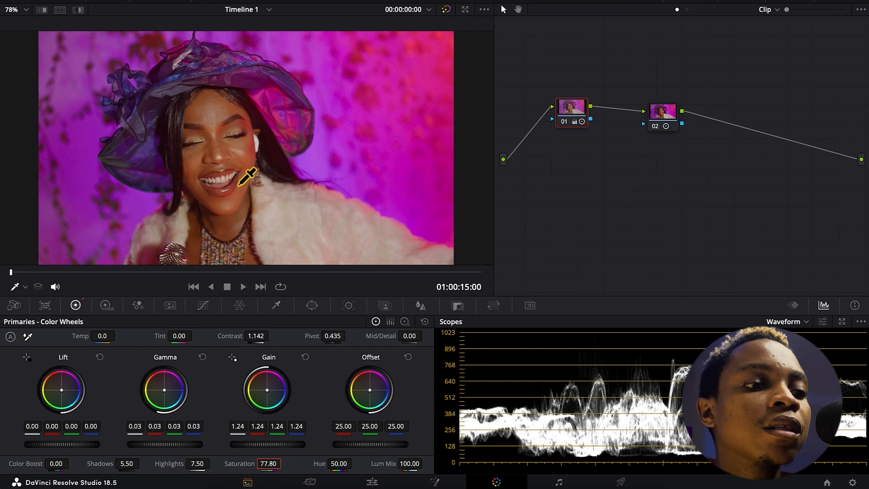
left_click(268, 463)
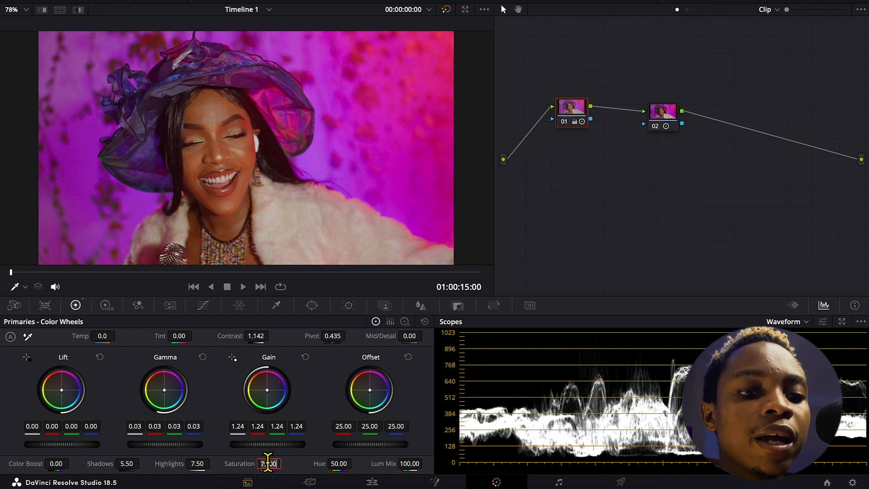
type("80")
key("Return")
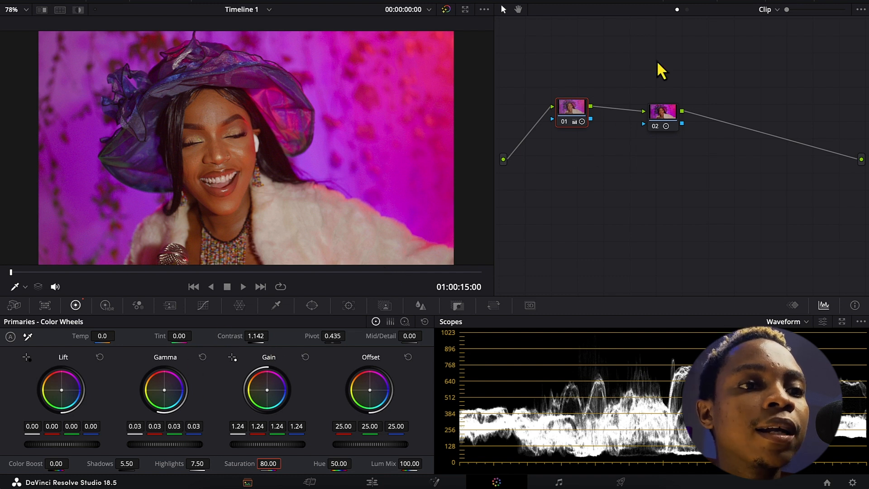
Step: Insert a serial node after node 01 and show its custom curves
key("alt+s")
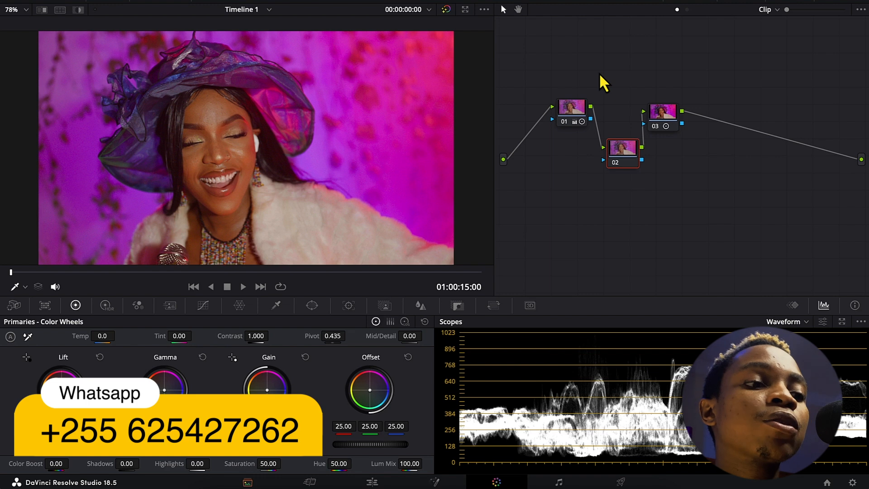
left_click(203, 305)
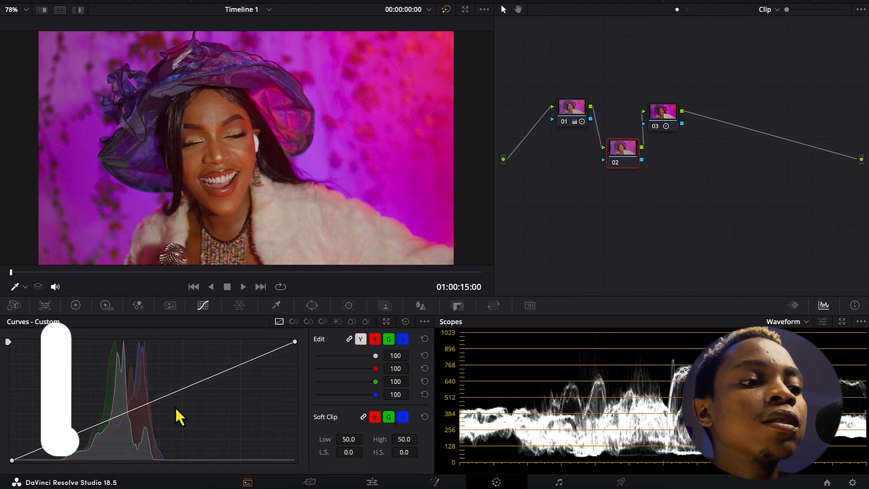
left_click(134, 408)
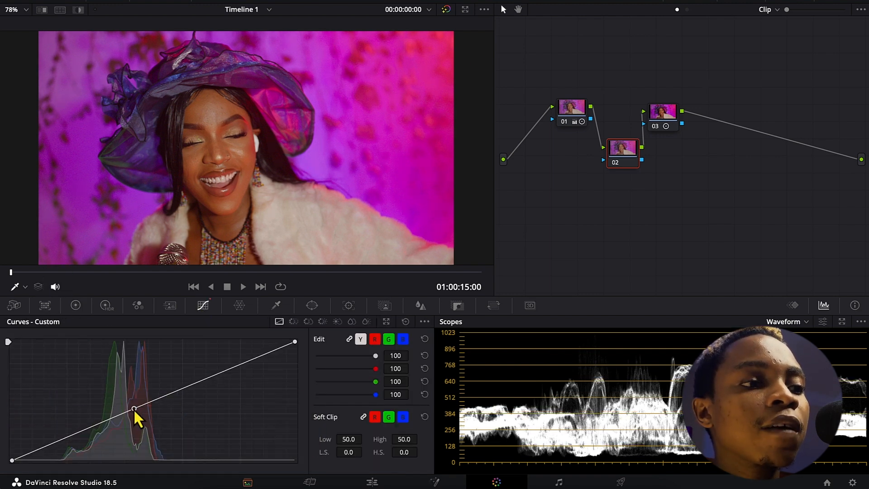
left_click_drag(134, 409, 133, 406)
left_click(73, 434)
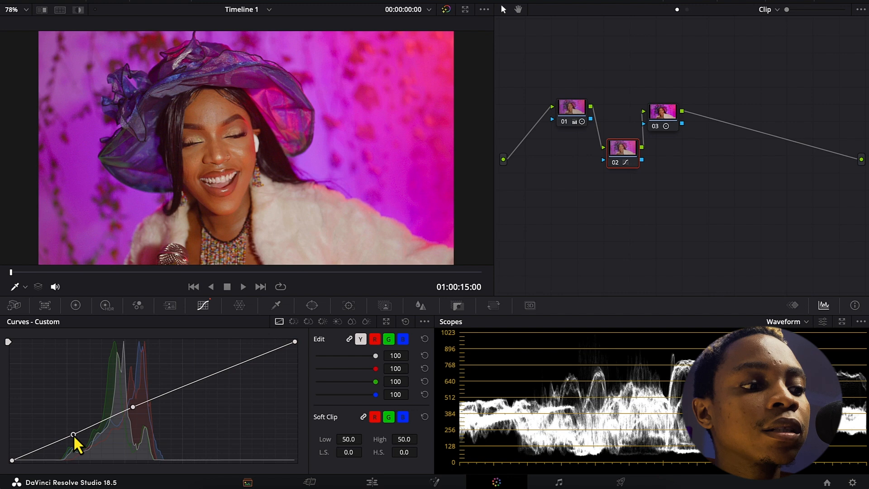
left_click_drag(73, 434, 75, 436)
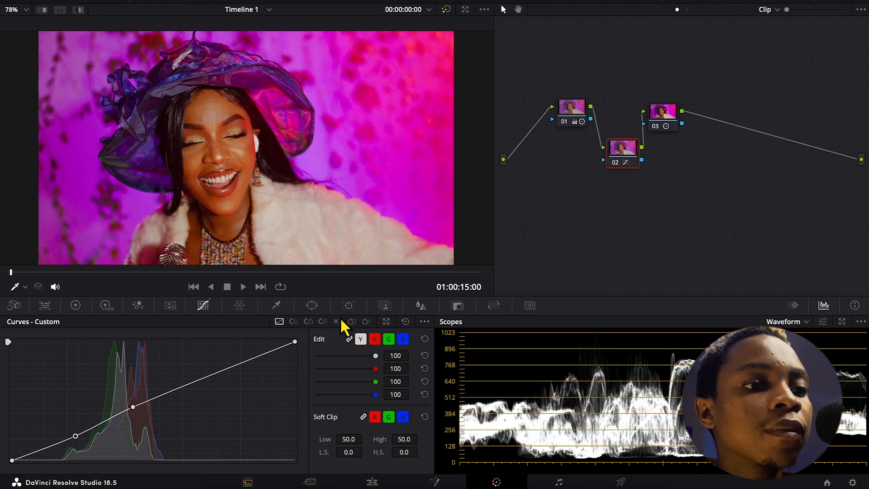
left_click(406, 320)
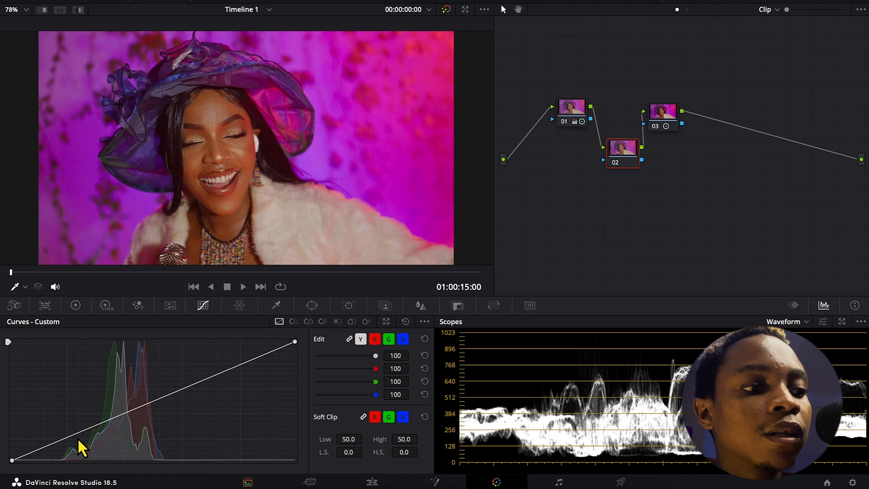
Step: Shape a gentle contrast curve on node 02 by slightly lowering the shadows, lifting the midtones and anchoring the highlights
left_click_drag(78, 438, 77, 436)
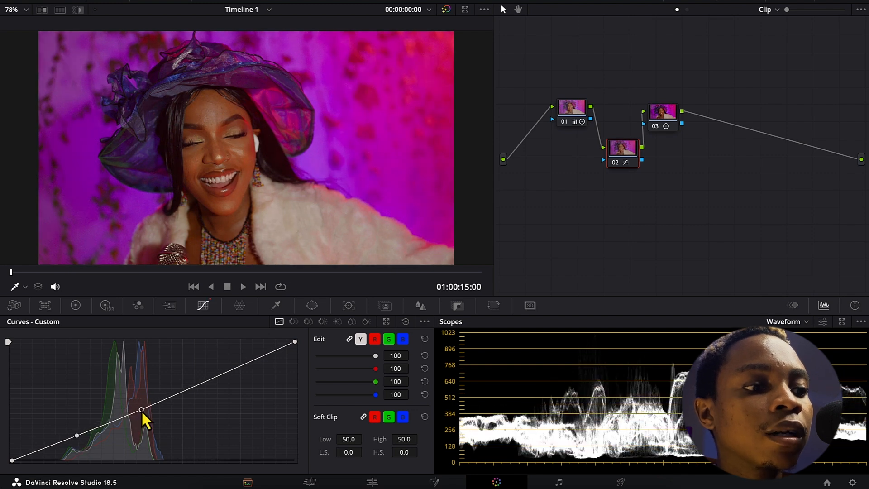
left_click_drag(141, 409, 140, 406)
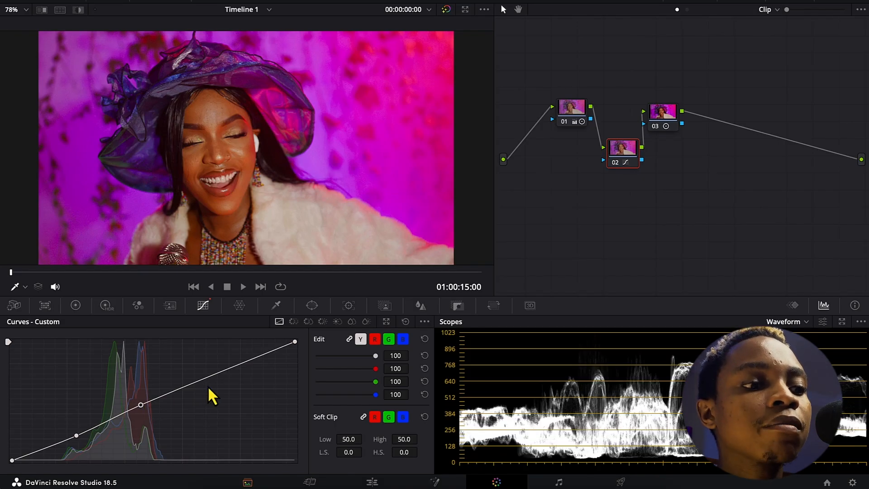
left_click(209, 374)
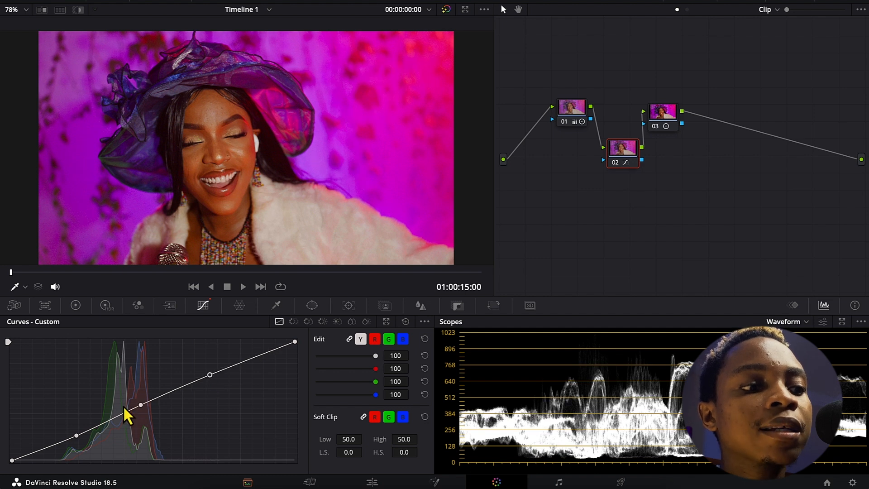
left_click(140, 405)
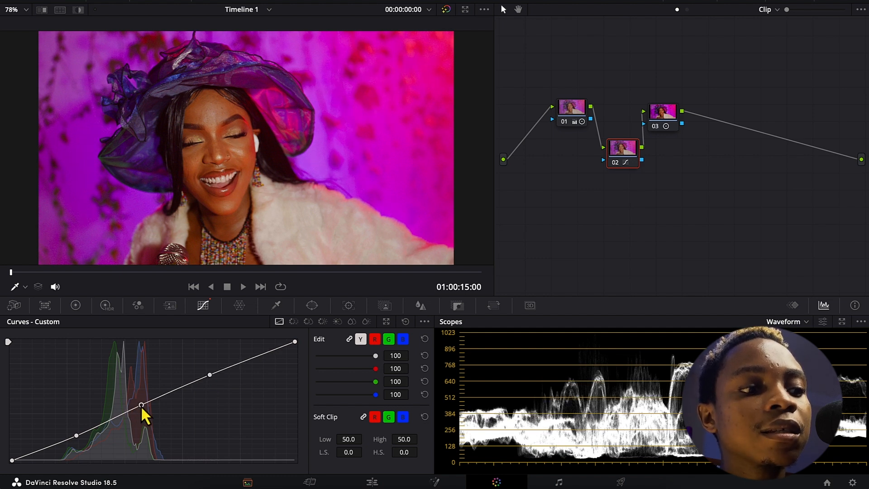
left_click_drag(141, 406, 140, 404)
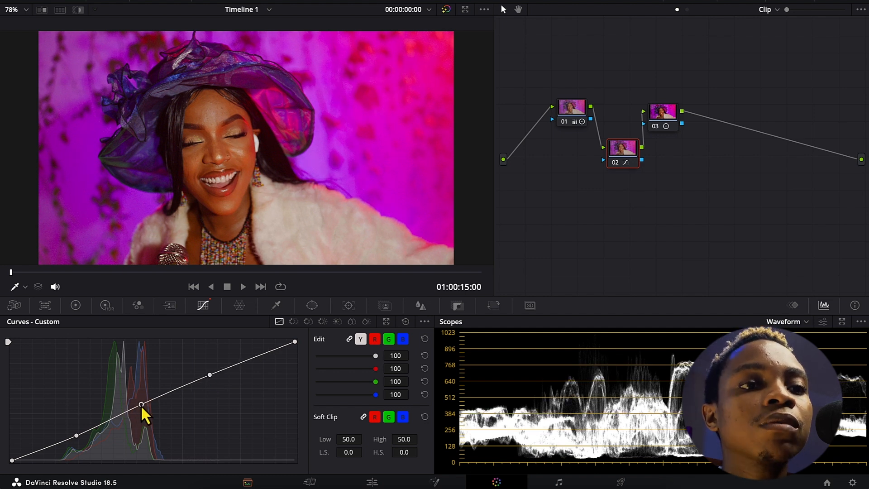
Step: Move the last node farther along to make room and insert a serial node directly after node 02
left_click_drag(667, 109, 729, 100)
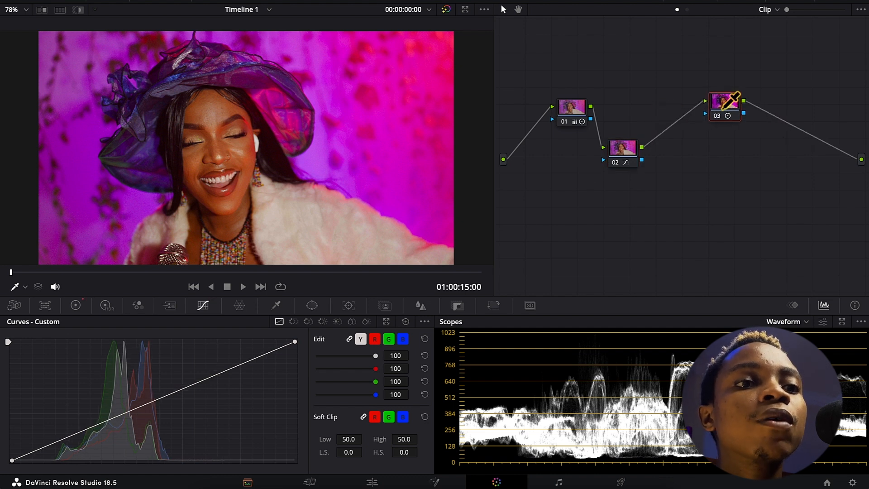
left_click(633, 142)
key("alt+s")
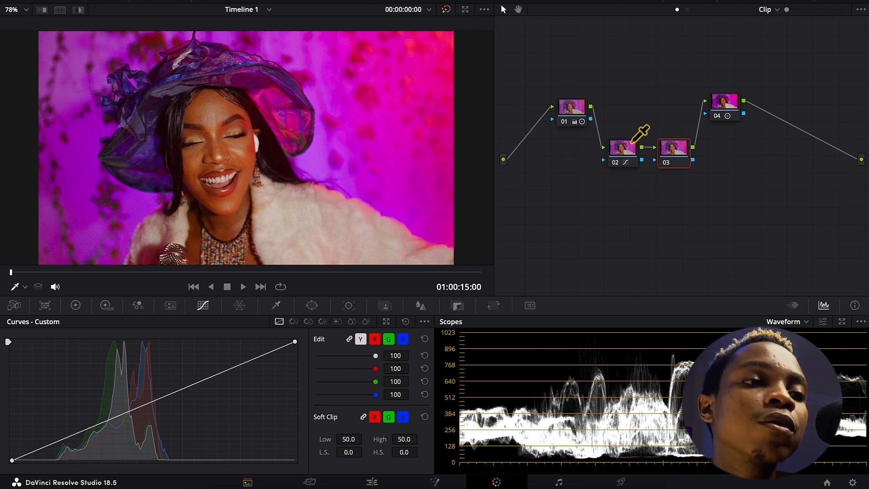
Step: Lower node 03's Offset to 23 red and 24 green, and toggle the node off and on to compare
middle_click(582, 95)
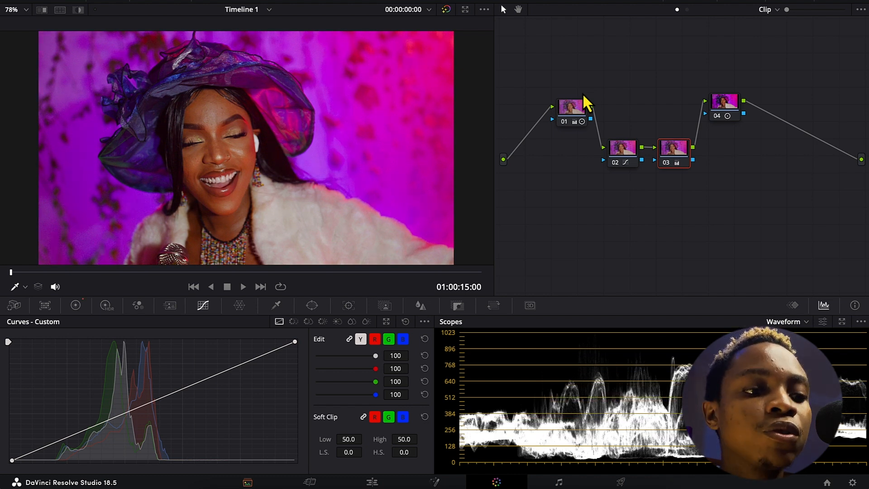
key("ctrl+d")
key("ctrl+d")
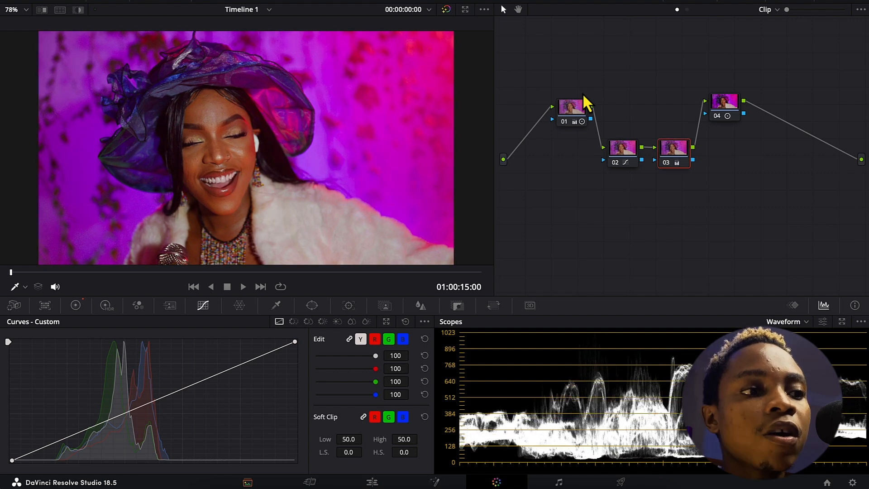
Step: Show the primary color wheels and examine the Printer Light Hotkeys option and the Full Printer Light shortcuts
left_click(79, 303)
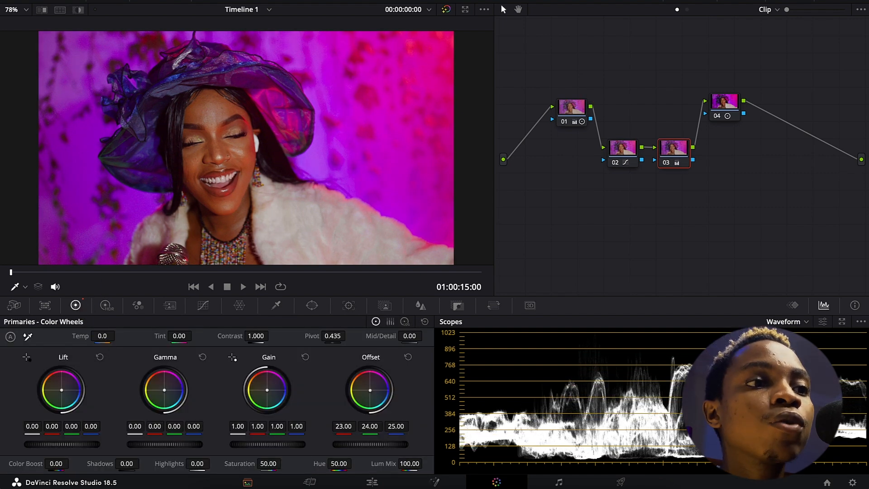
left_click(346, 0)
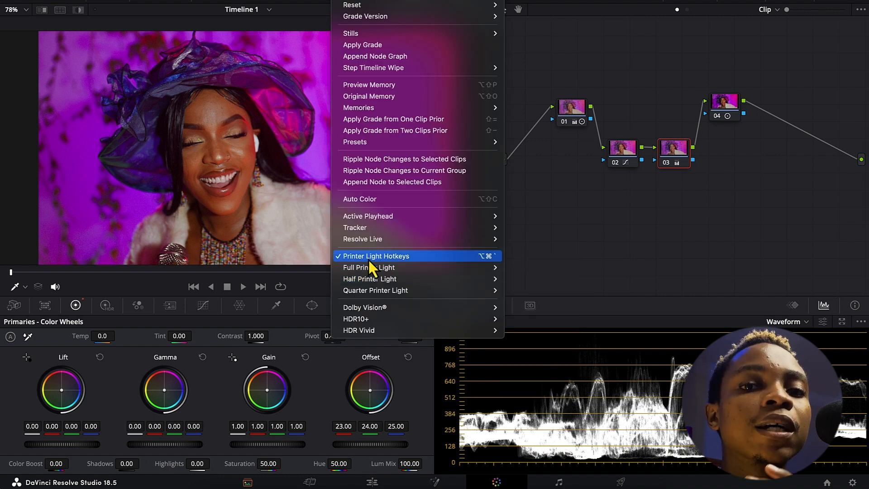
mouse_move(373, 271)
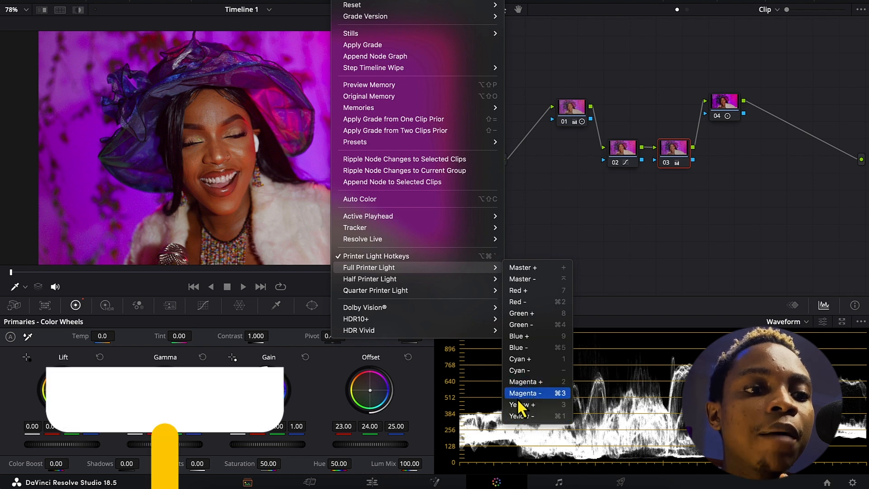
left_click(707, 213)
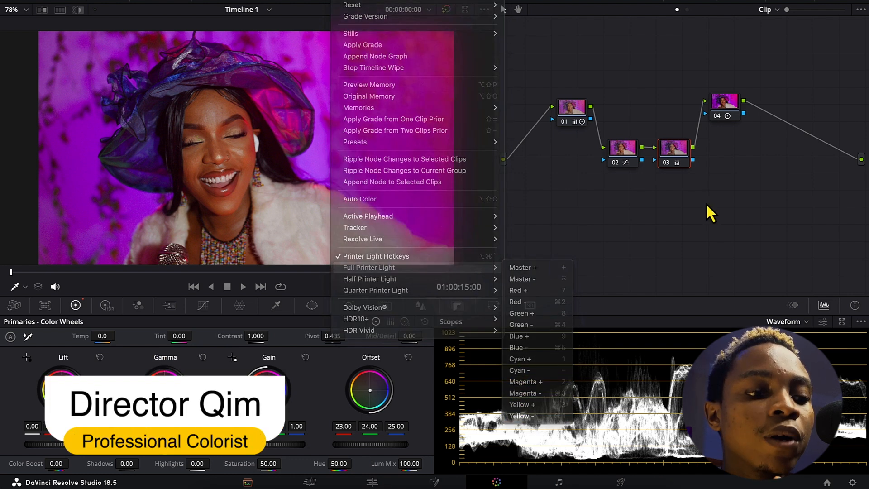
Step: Try lowering node 03's red and blue printer lights by one point each, and restore both to 23 and 25
key("KP_4")
key("KP_6")
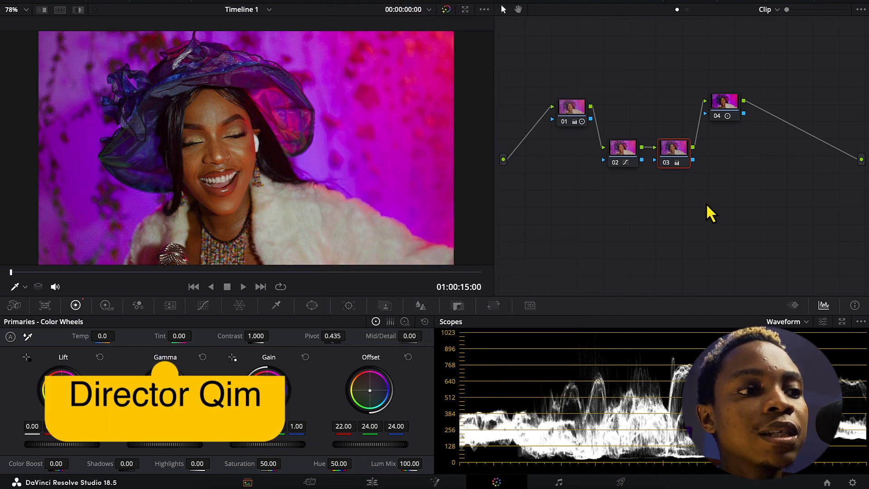
key("KP_7")
key("KP_9")
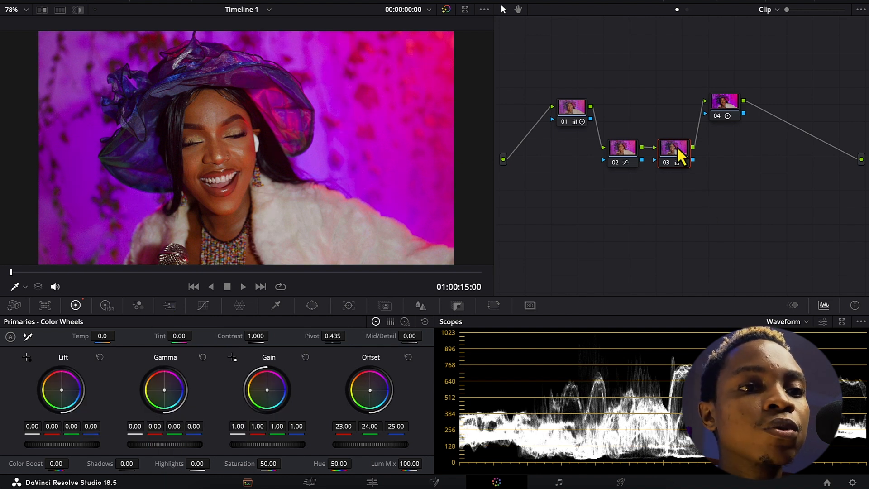
Step: Set node 03's Temp to -210 and its Tint to -9
double_click(102, 336)
type("-210")
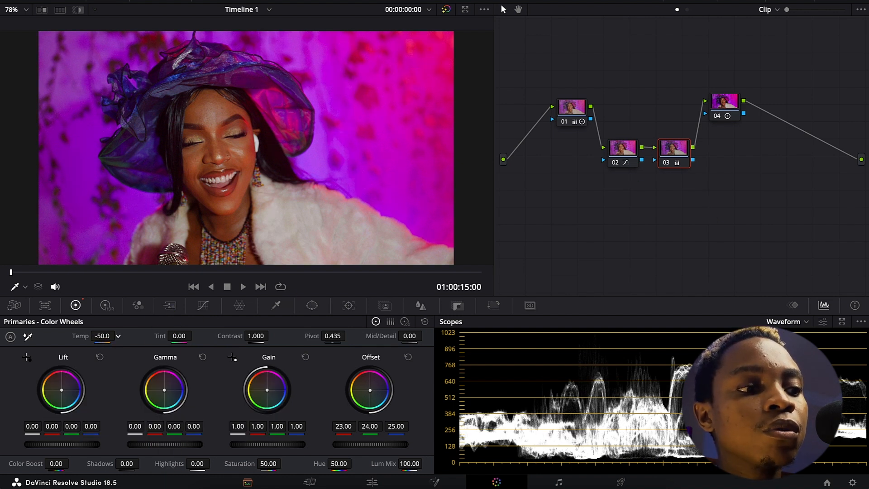
key("Return")
double_click(178, 336)
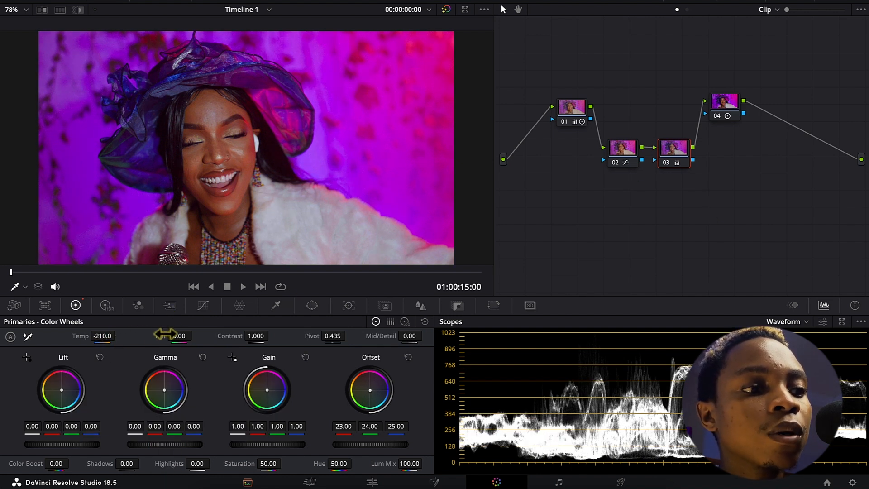
type("-9")
key("Return")
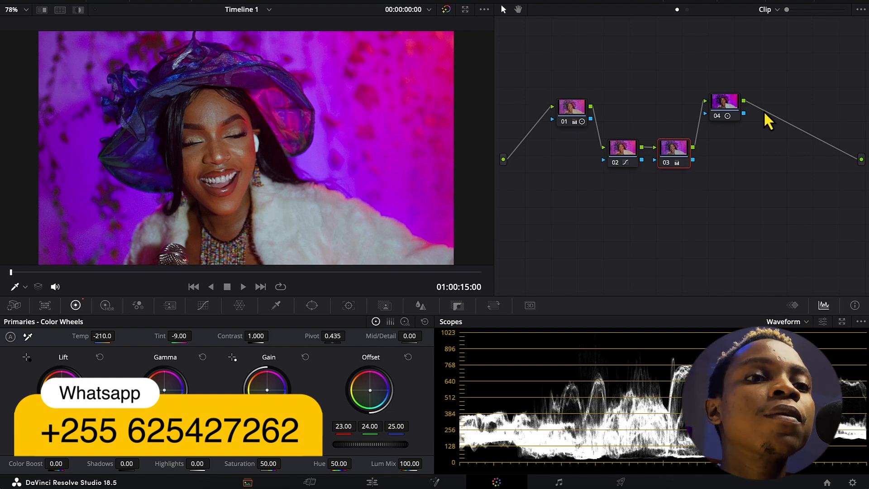
Step: Add a serial node after node 04, place it below the chain, and align nodes 02 and 03 with the upper row
left_click(734, 111)
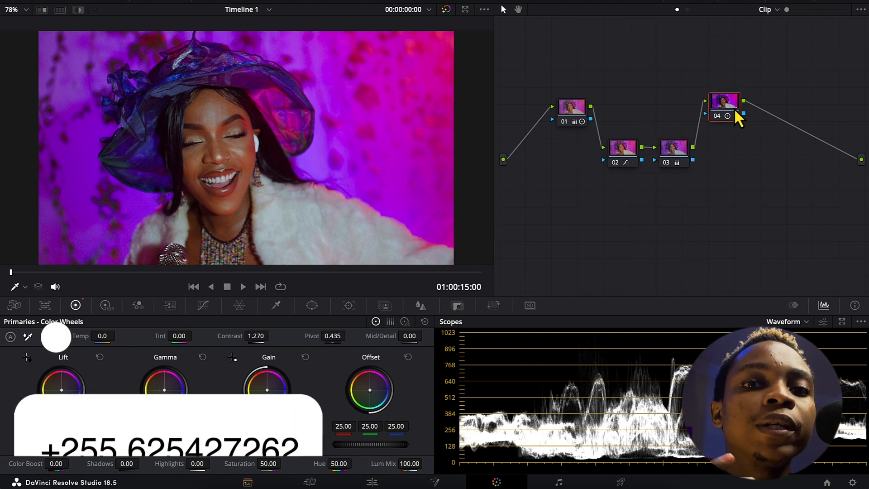
key("alt+s")
left_click_drag(774, 110, 652, 199)
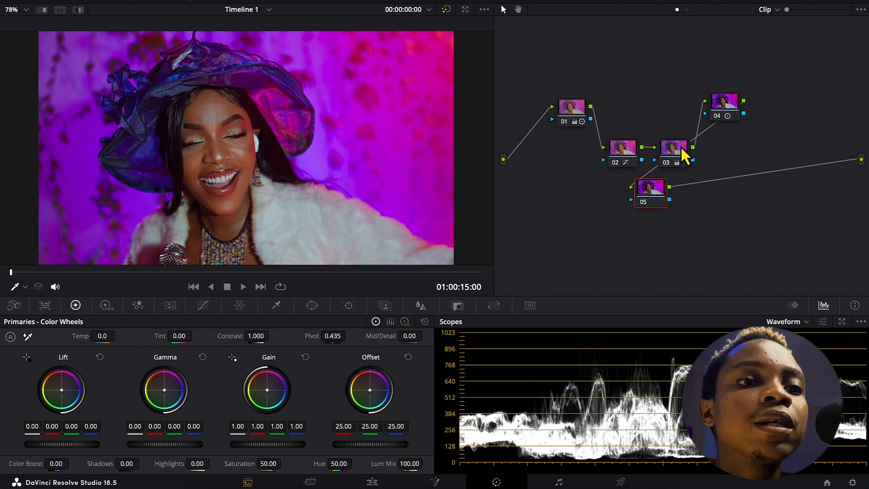
left_click_drag(681, 147, 678, 94)
left_click_drag(623, 151, 624, 93)
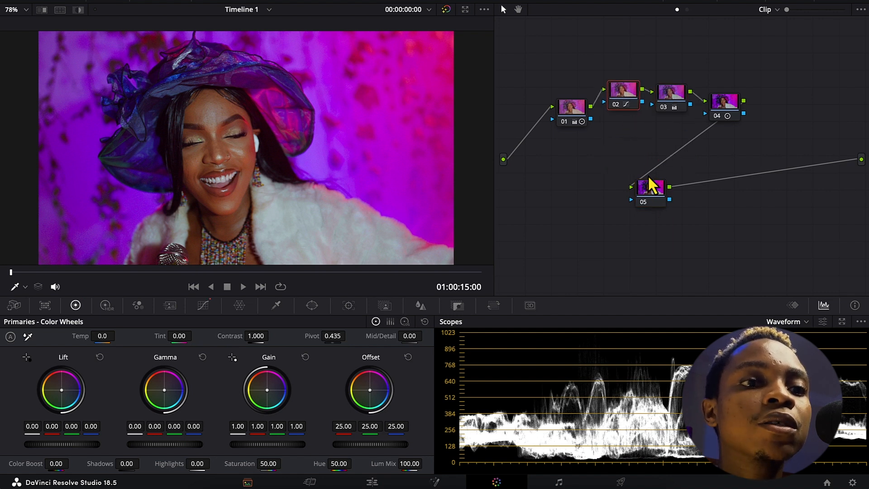
Step: Set node 05's Key Output Gain to 0.5
left_click(653, 191)
left_click(457, 305)
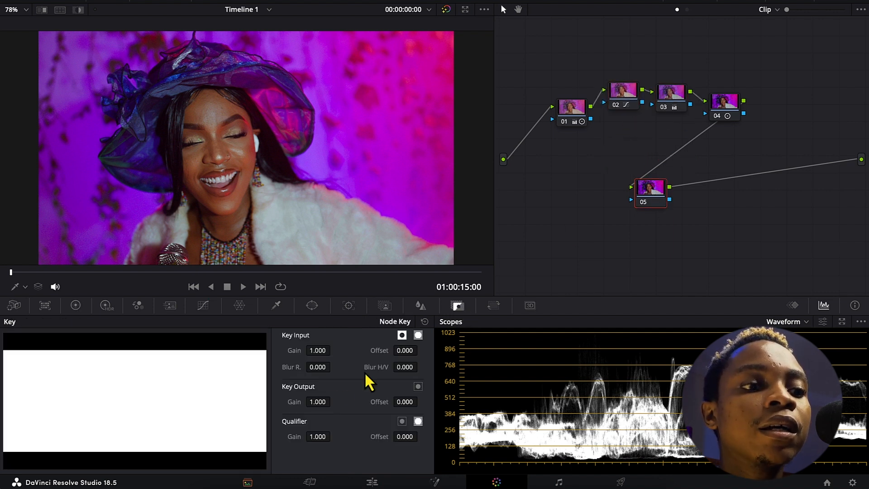
double_click(319, 401)
type("0")
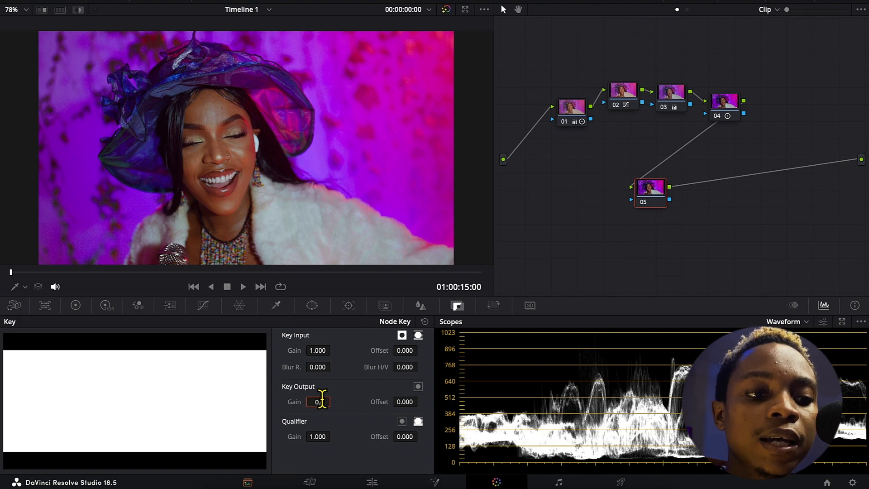
type(".5")
key("Return")
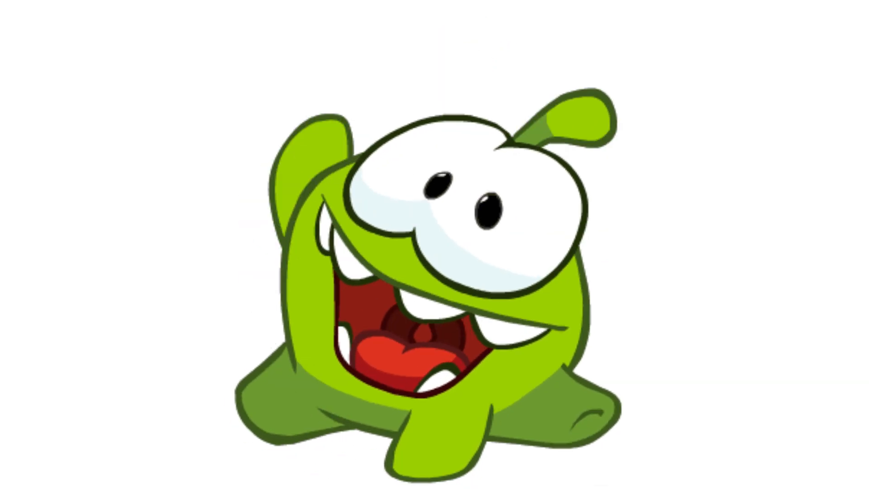
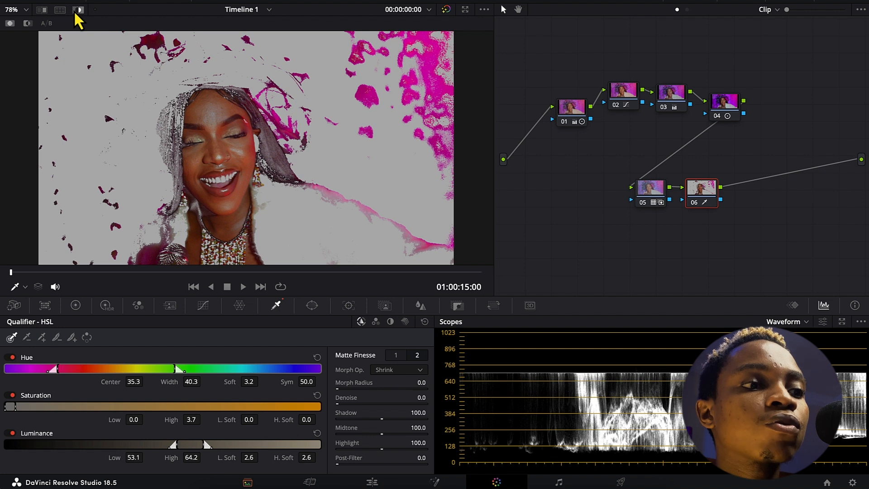
Step: Narrow node 06's skin qualifier to a hue Width of 20.0 and adjust its luminance range
mouse_move(191, 381)
left_mouse_down()
mouse_move(160, 382)
mouse_move(205, 381)
left_mouse_up()
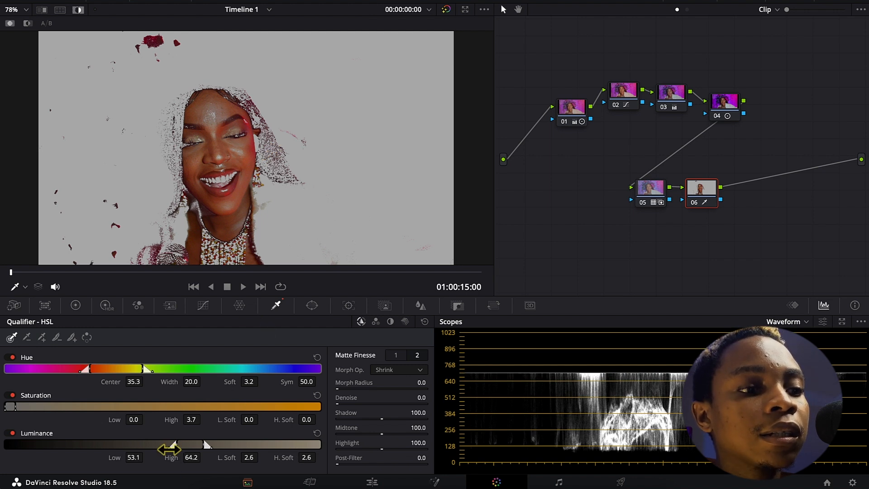
left_click_drag(165, 447, 218, 449)
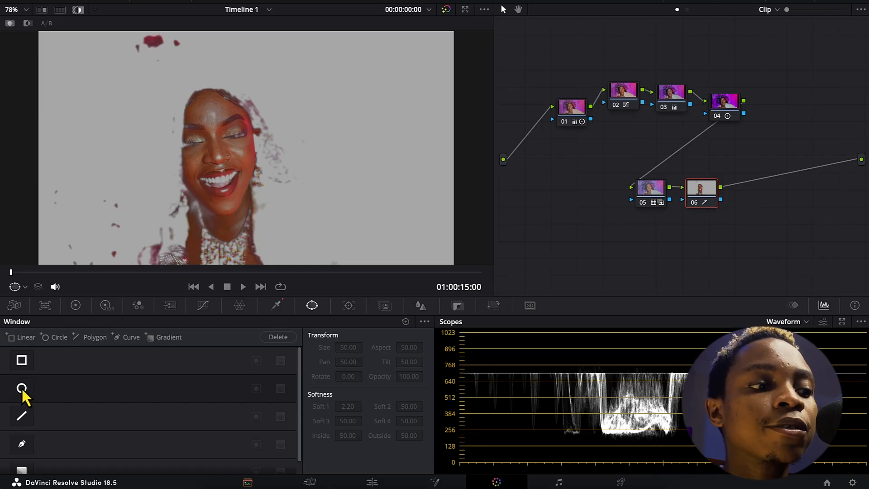
Step: Add a circular window to node 06 and stretch it into a tall oval around the singer's face and neck, with Aspect about 31
left_click(21, 388)
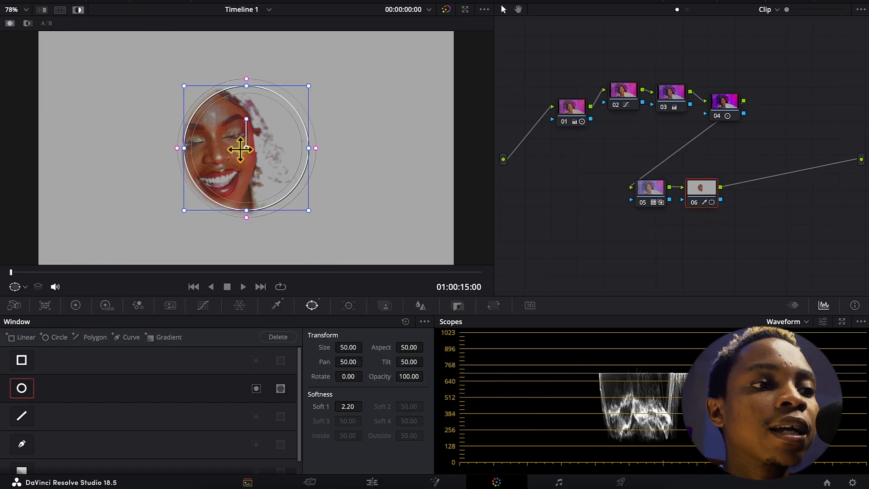
left_click_drag(240, 149, 206, 168)
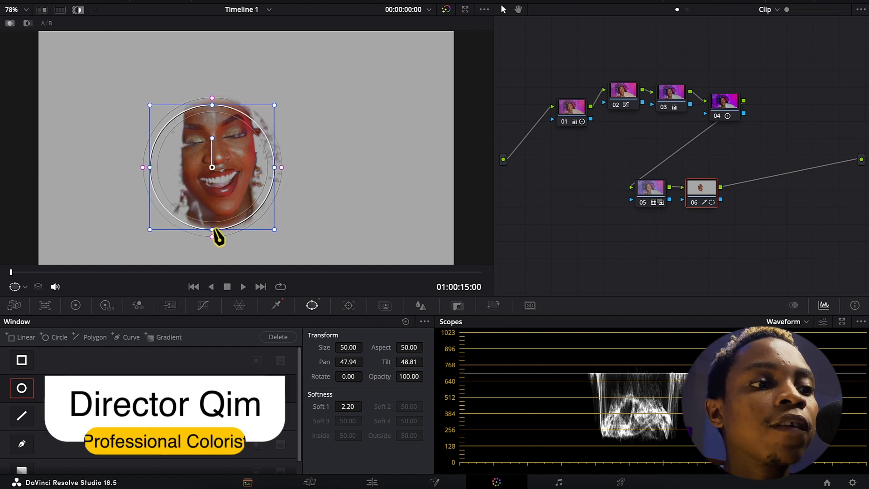
left_click_drag(216, 233, 213, 262)
left_click_drag(234, 180, 240, 190)
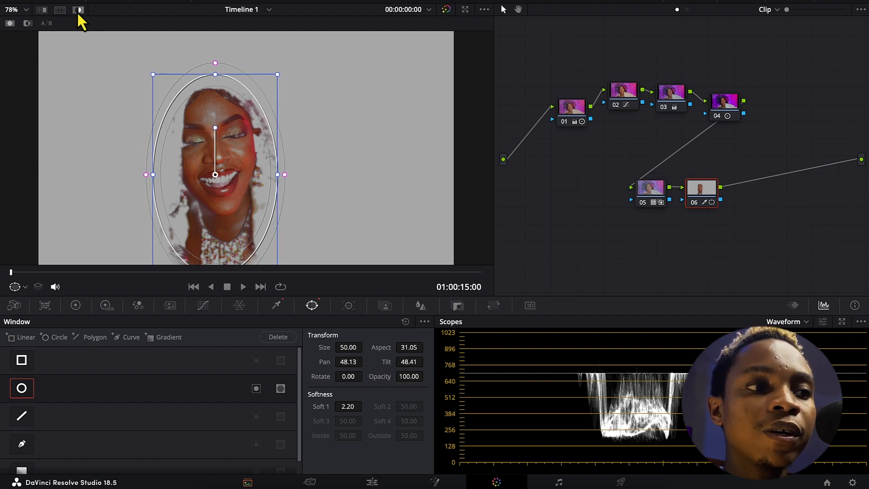
Step: Turn off the highlight view of node 06's selection and show its primary controls as color bars
left_click(78, 13)
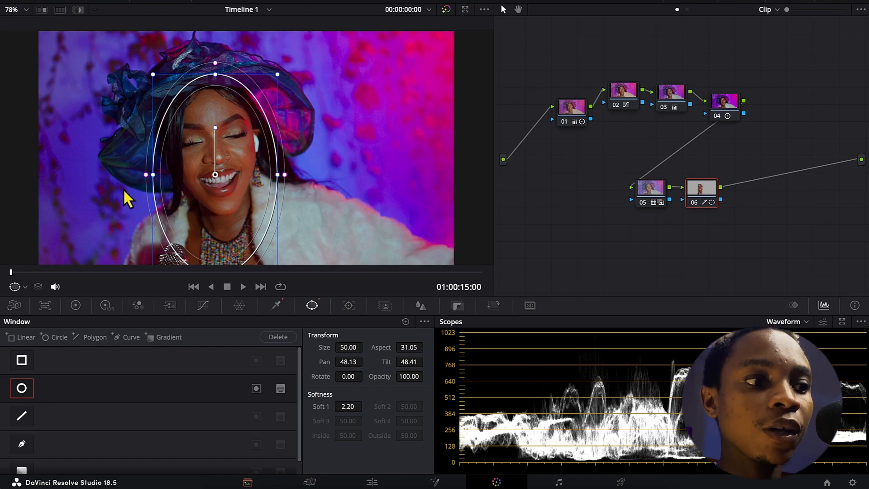
left_click(76, 306)
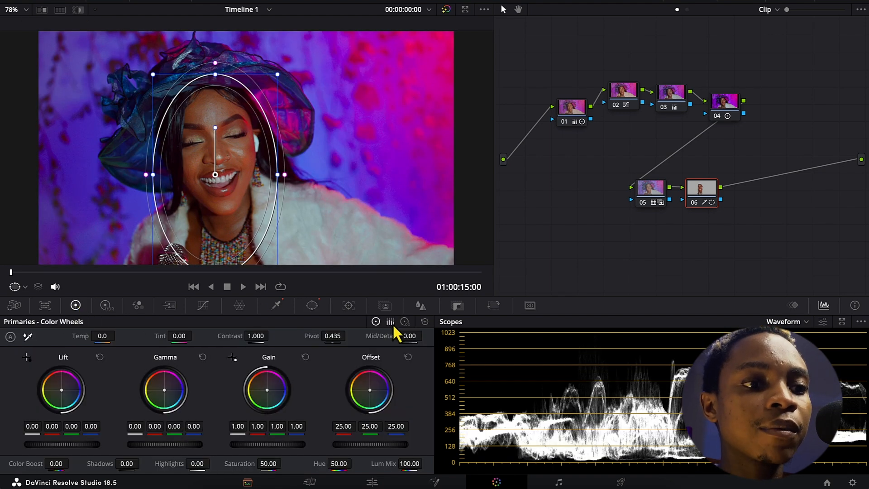
left_click(390, 322)
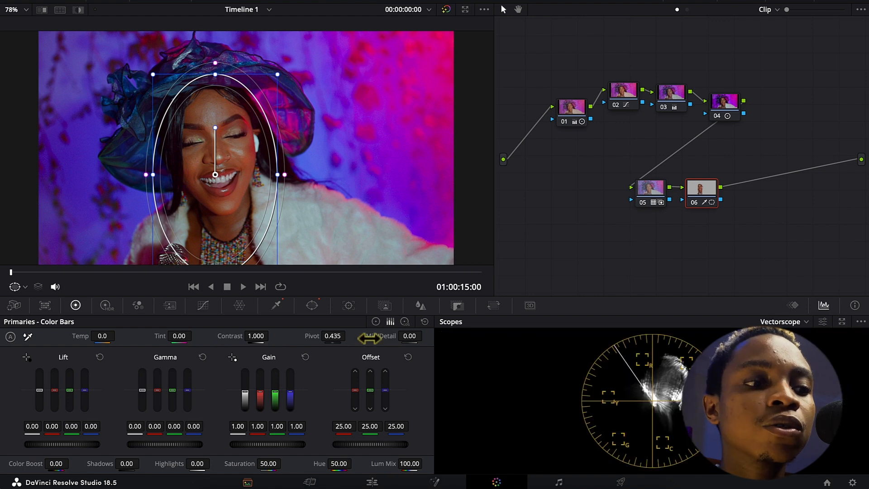
Step: Try the Skin 1 LUT from the Skintone folder on node 06, and replace it with Skin 2
left_click(114, 1)
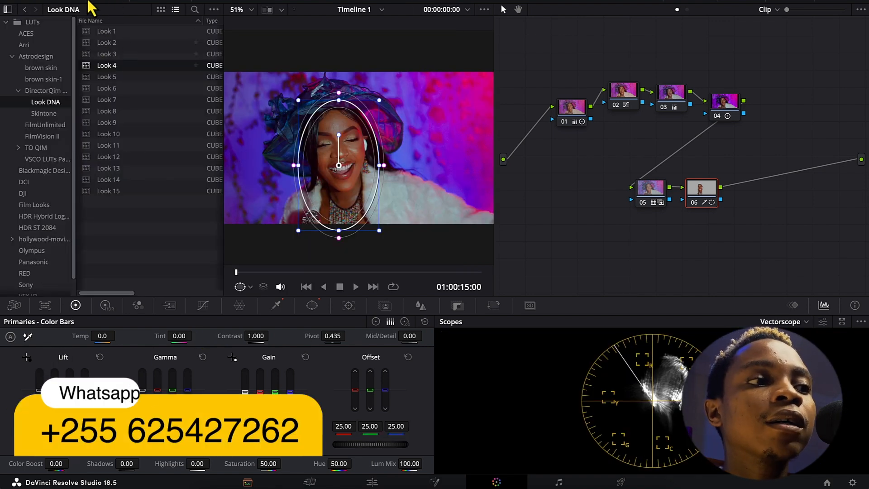
left_click(24, 9)
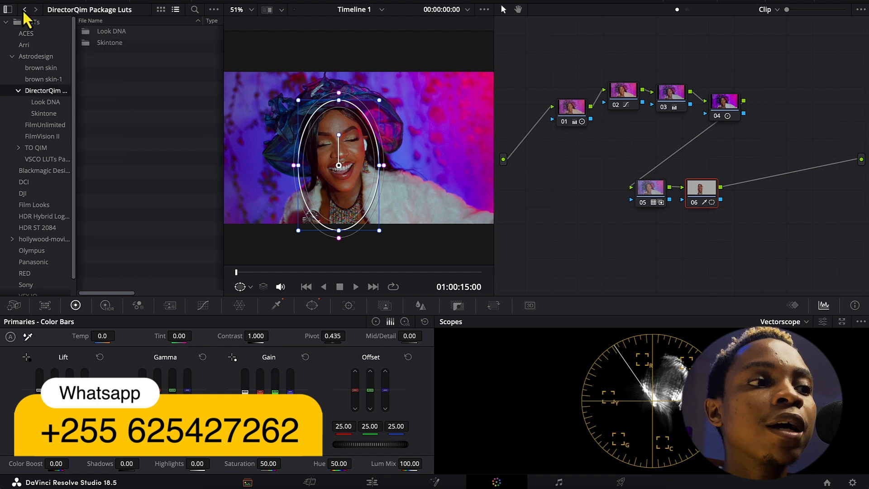
double_click(105, 42)
double_click(123, 31)
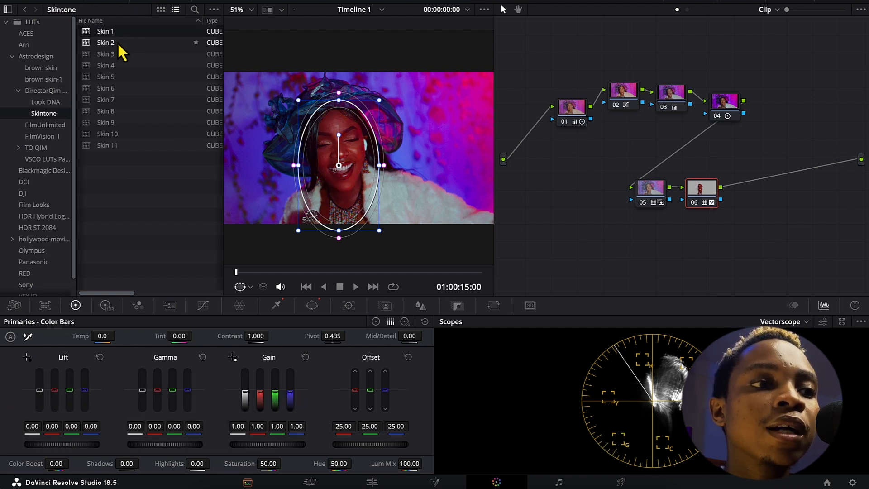
double_click(117, 43)
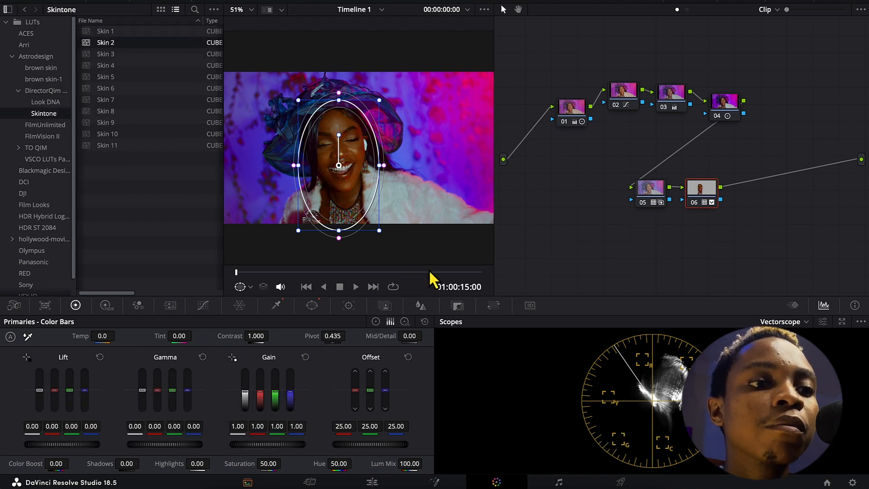
Step: Set node 06's Key Output Gain to 0.5, close the LUT browser, and preview the grade full screen
left_click(457, 306)
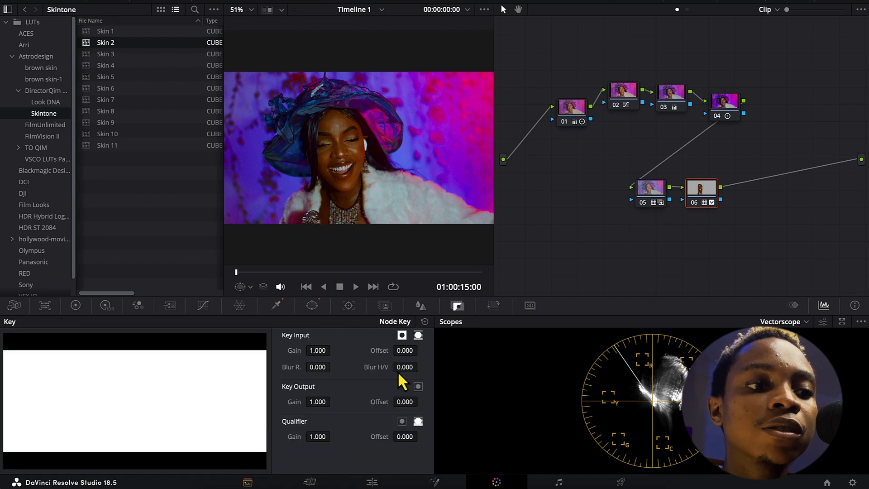
left_click(319, 402)
type("0")
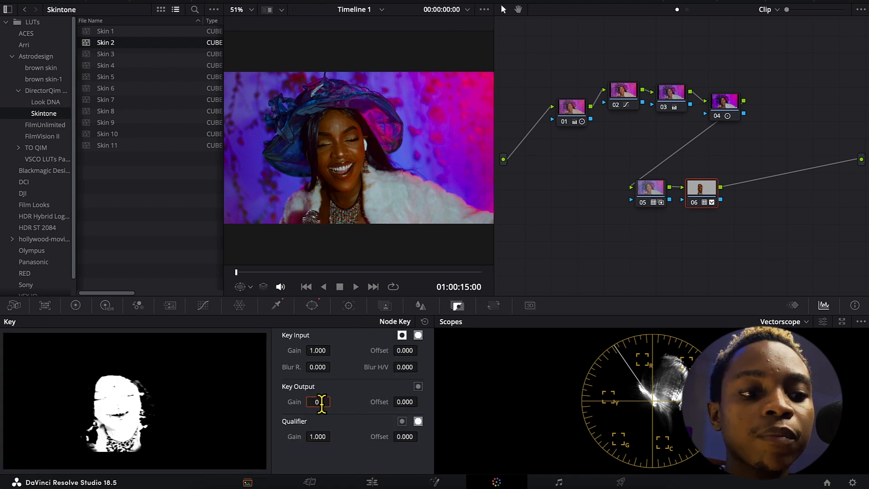
type(".5")
key("Return")
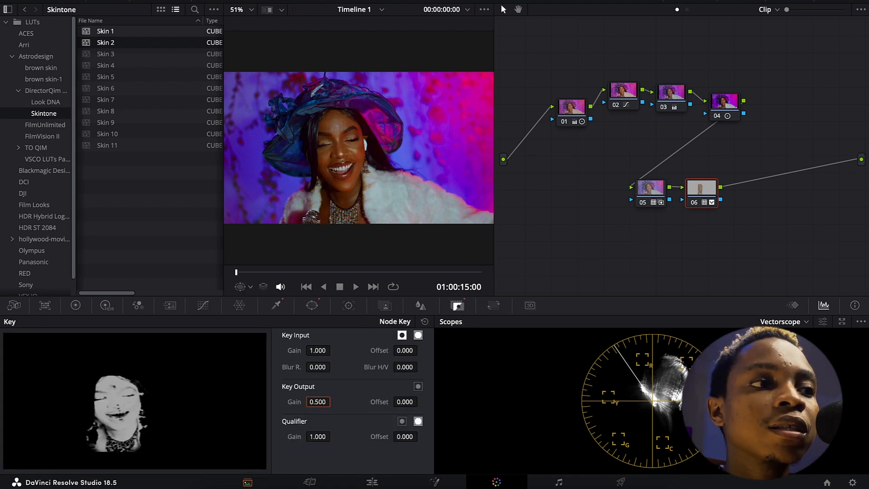
left_click(107, 4)
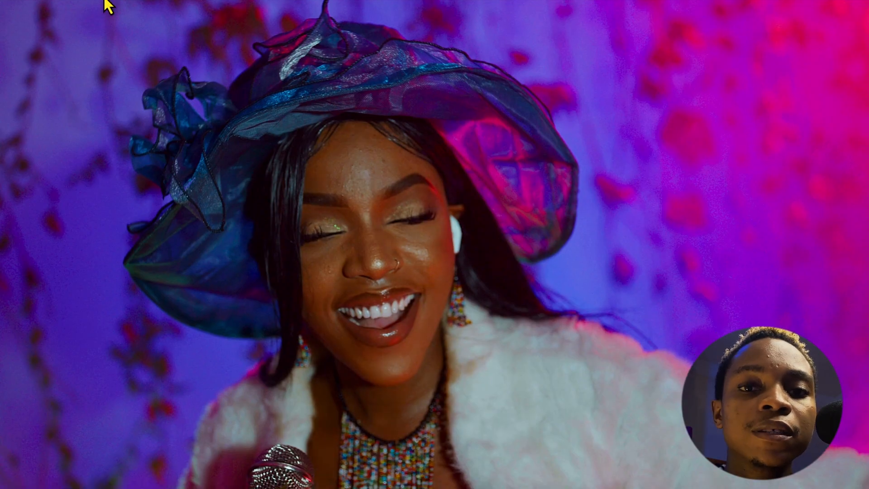
key("Escape")
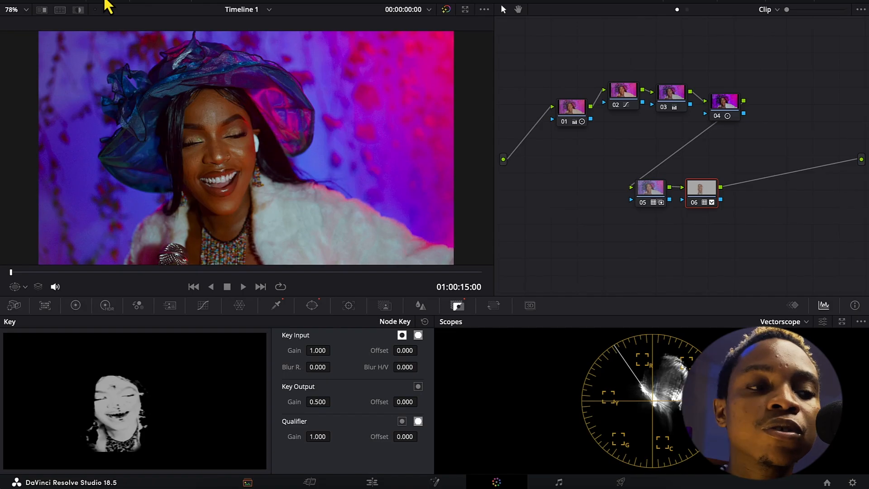
Step: Try raising node 06's luminance Gamma to 0.11
left_click(75, 305)
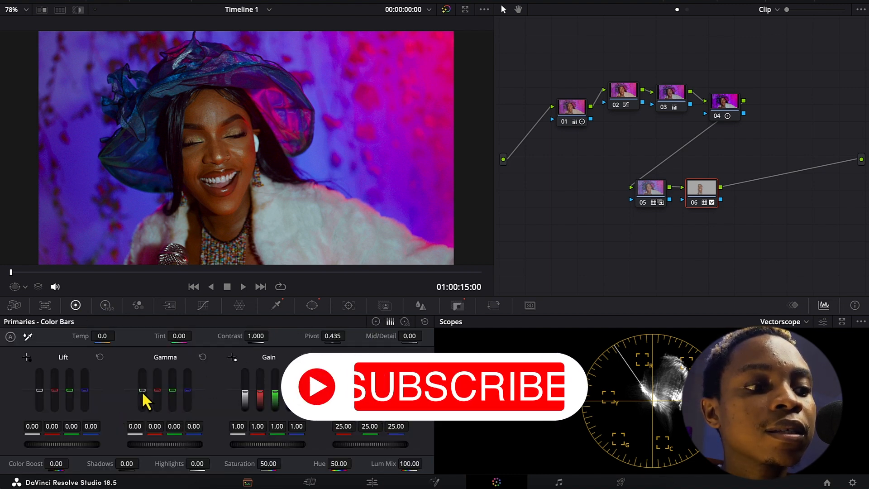
left_click_drag(142, 390, 143, 387)
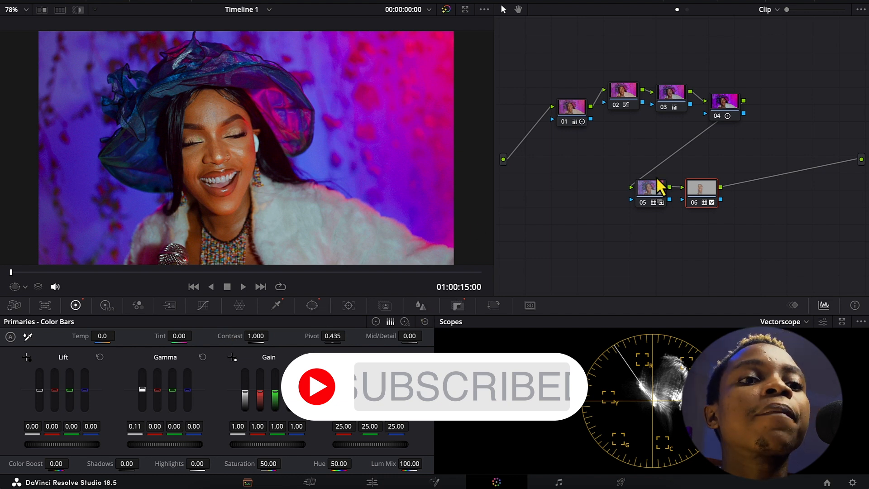
Step: Remove the skin LUT from node 06 and reset its primary adjustments
right_click(699, 191)
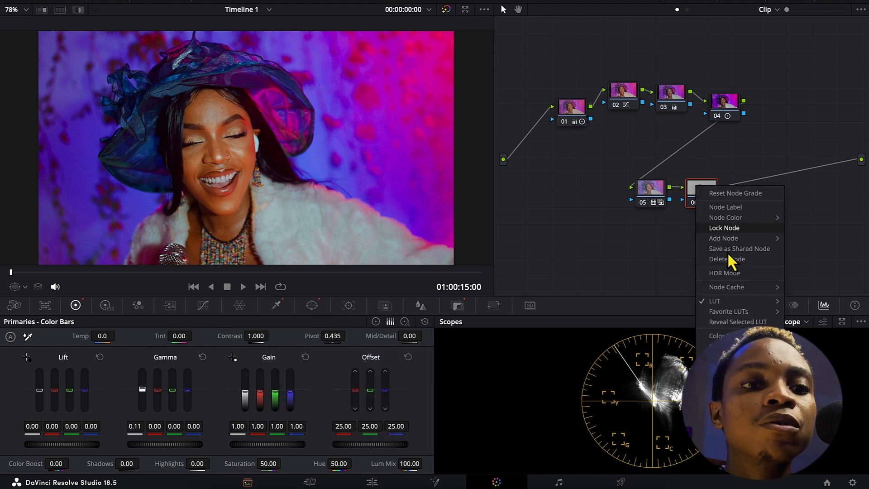
mouse_move(724, 302)
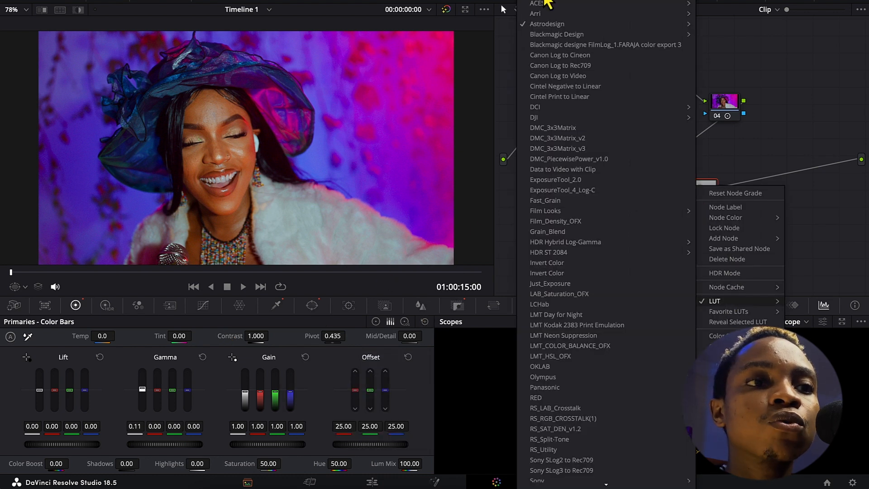
left_click(548, 3)
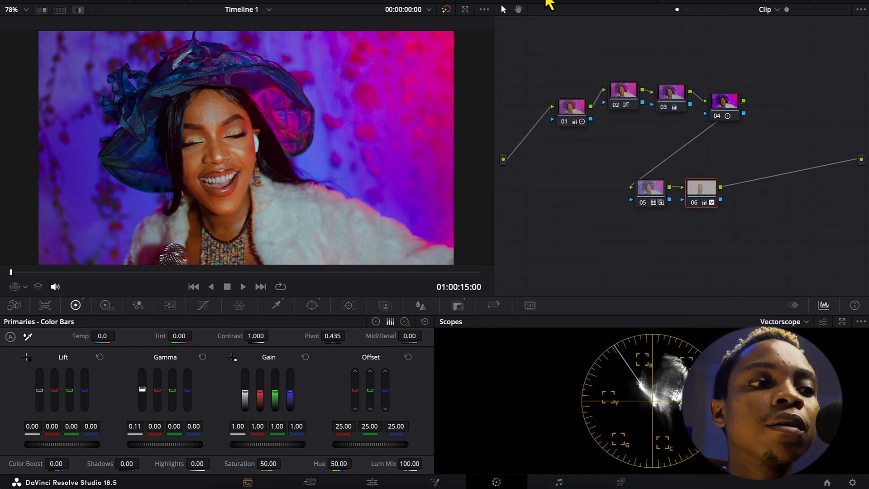
left_click(424, 321)
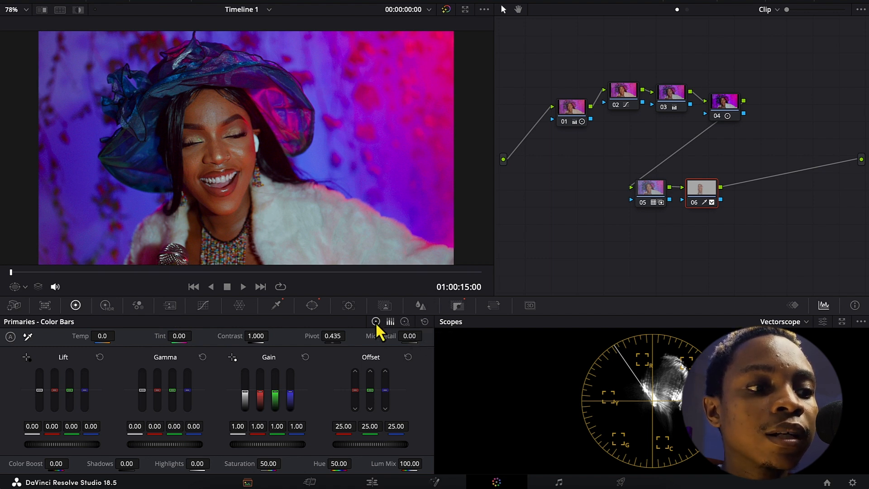
Step: Disable and re-enable node 06 to compare the image with and without it
key("ctrl+d")
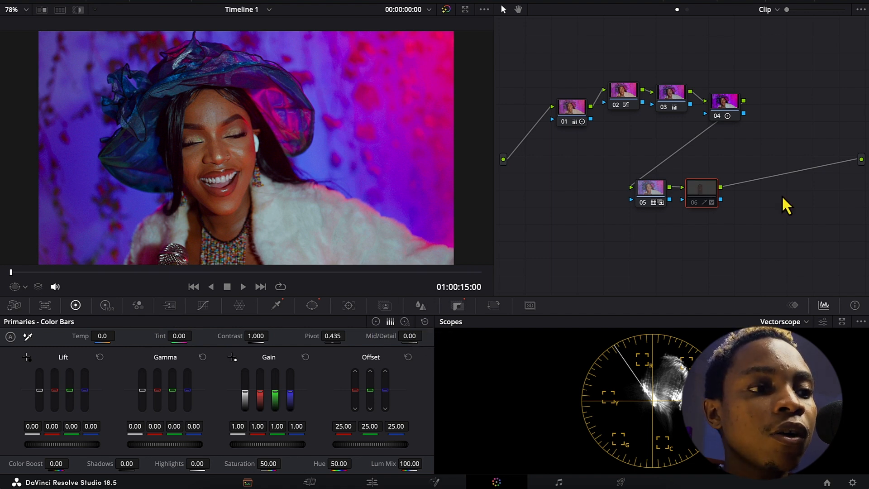
key("ctrl+d")
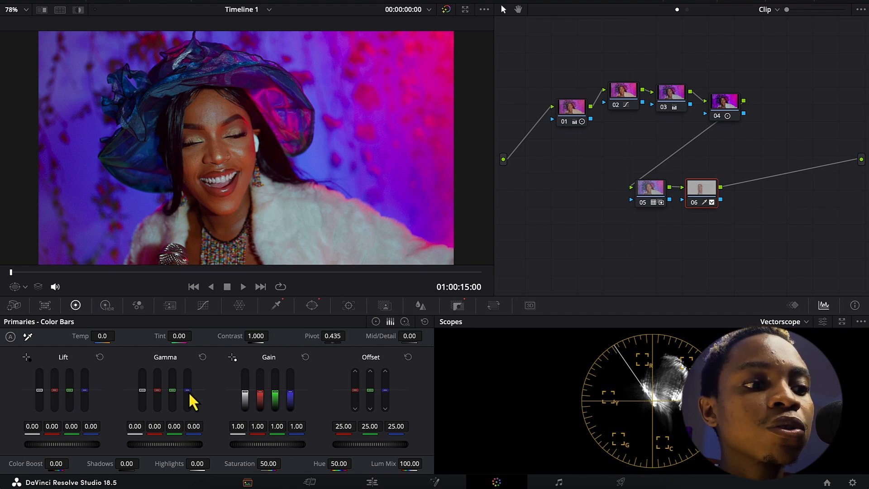
Step: Set node 06's Gamma to -0.10 for blue, -0.04 for green and -0.06 for luminance, and its Saturation to 18.20
left_click_drag(188, 391, 187, 392)
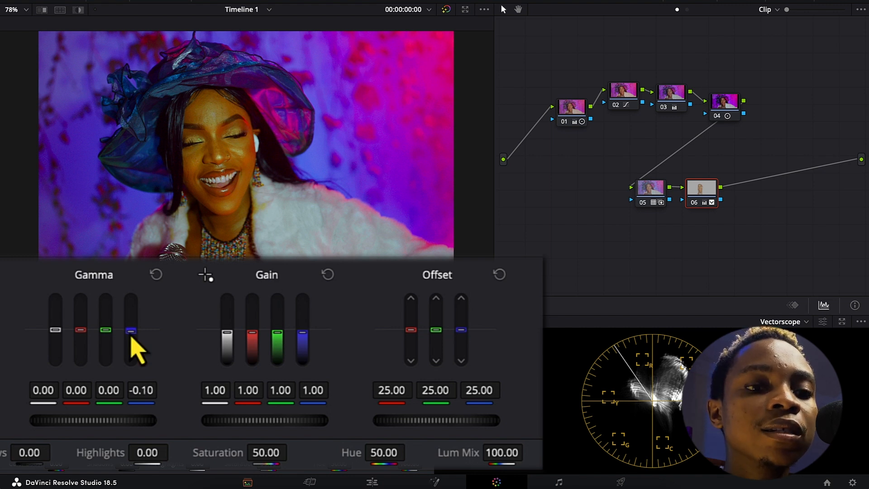
left_click_drag(106, 332, 107, 335)
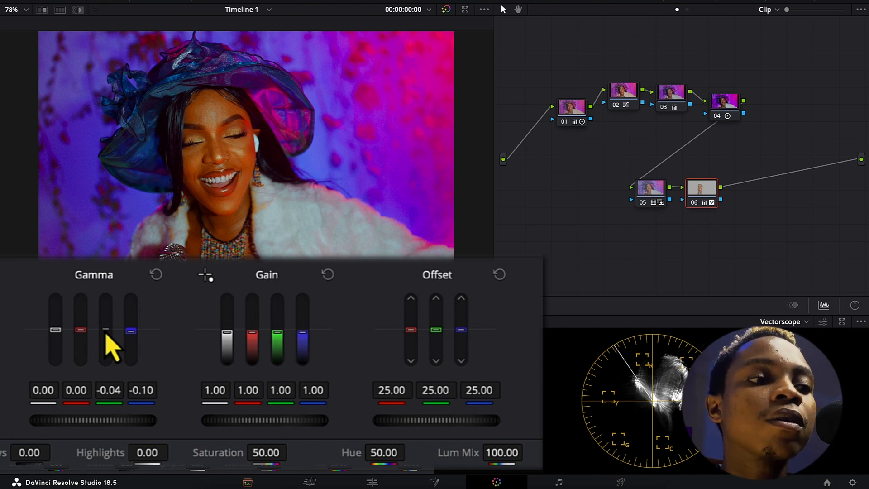
left_click_drag(54, 334, 54, 343)
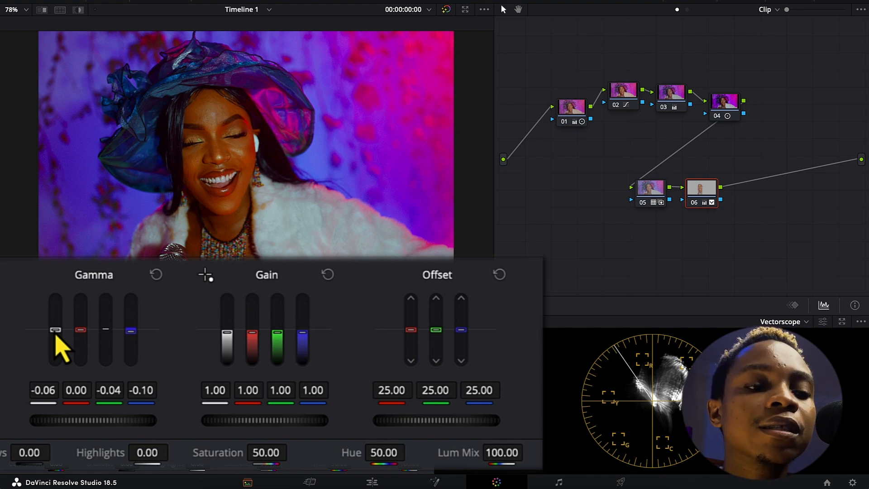
left_click_drag(271, 452, 249, 453)
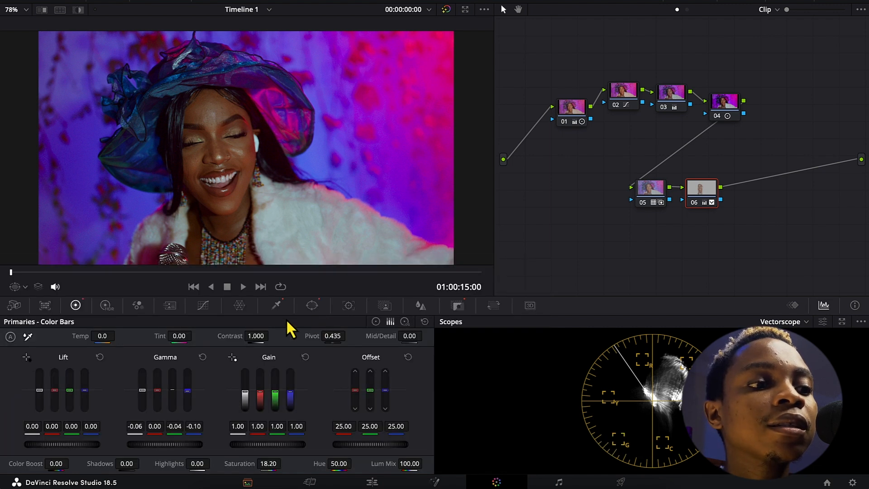
Step: Add a midtone point to node 06's custom curve and raise it to brighten the skin
left_click(209, 305)
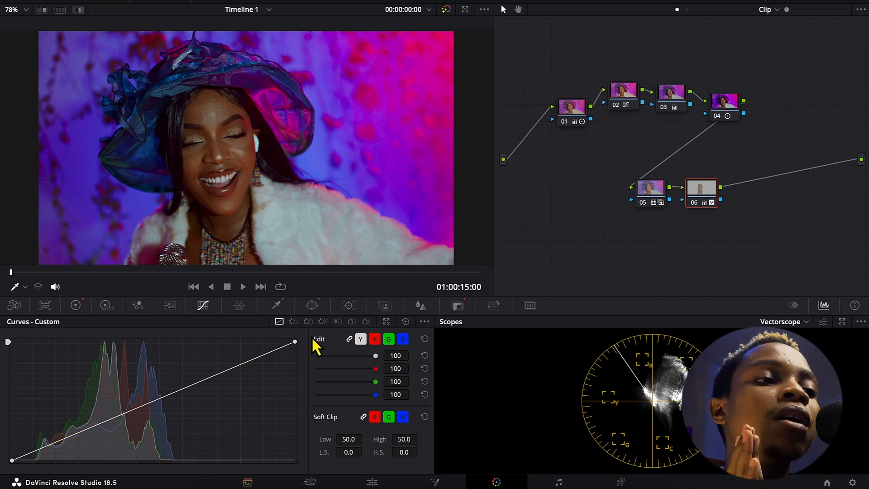
left_click(143, 404)
left_click_drag(143, 404, 137, 384)
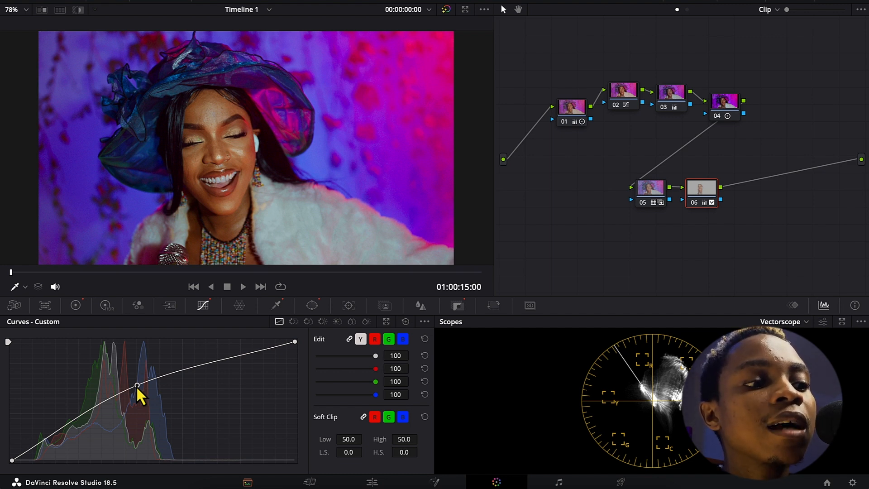
Step: Shift the midtone point on node 06's custom curve slightly toward the shadows to brighten the skin a little more
left_click_drag(137, 384, 132, 384)
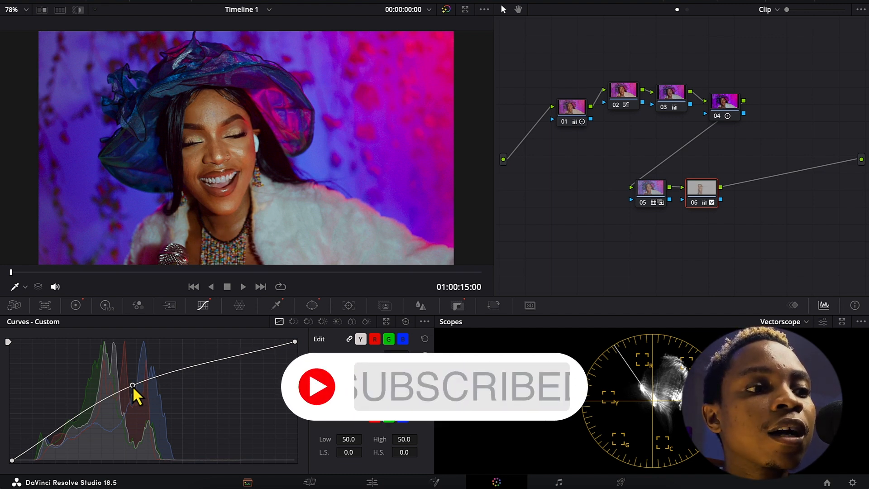
Step: Narrow node 06's qualifier hue width to 13.1 while previewing the isolated skin selection, and return to the full image
left_click(312, 306)
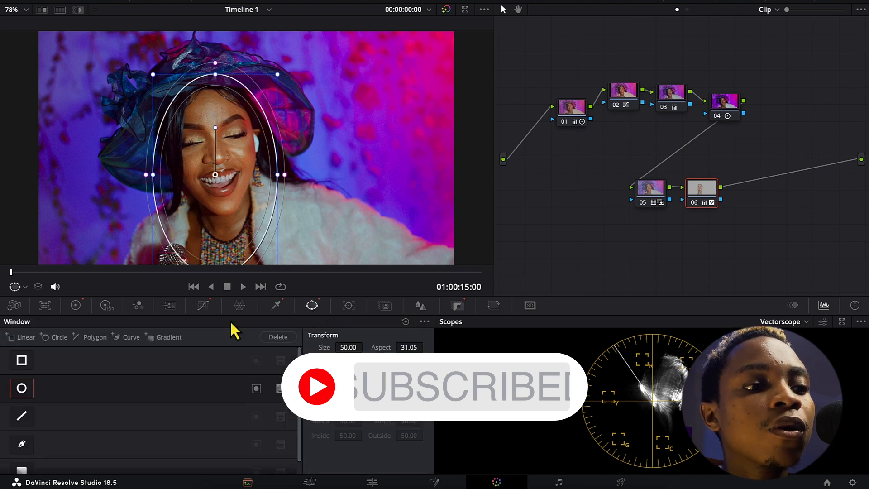
left_click(276, 305)
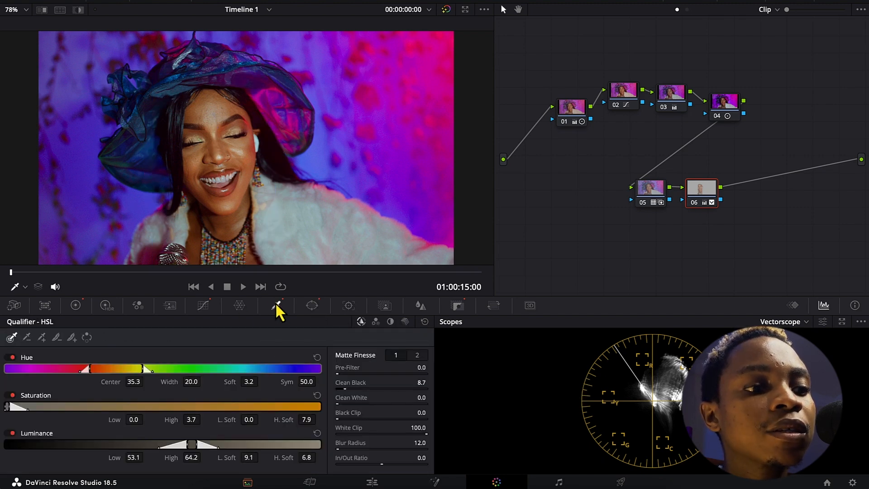
left_click(81, 10)
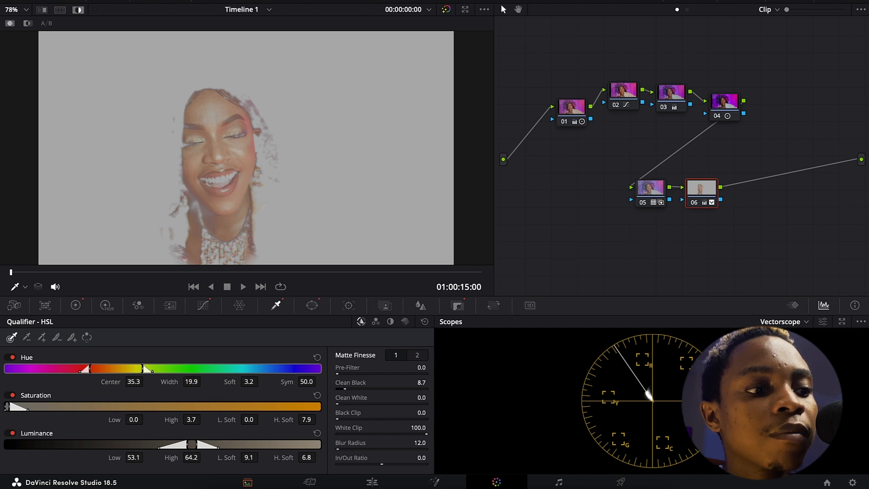
left_click_drag(204, 381, 202, 367)
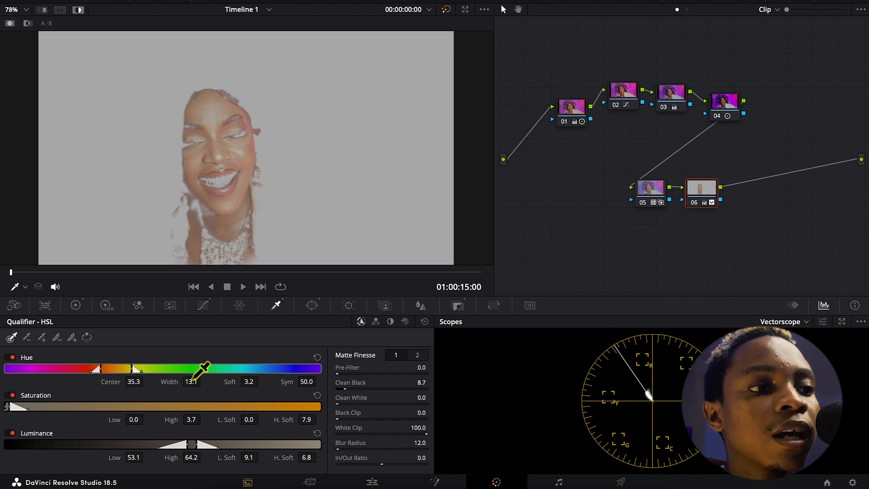
left_click(78, 10)
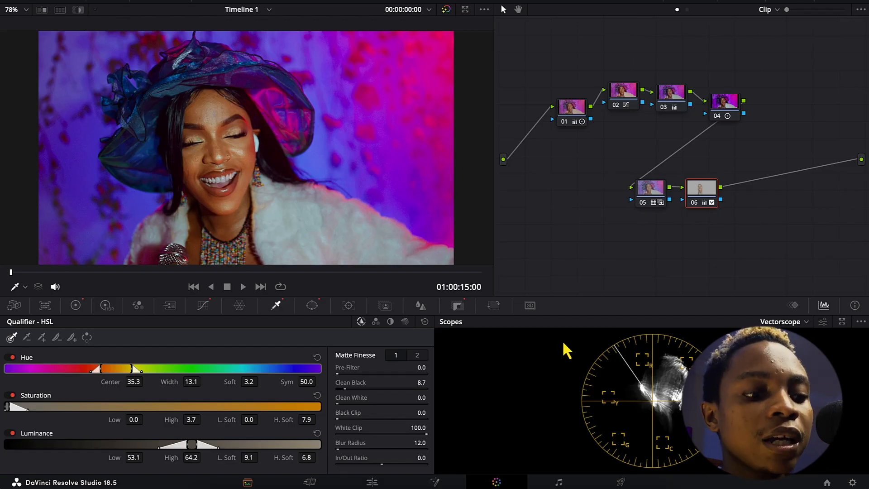
Step: Add a new serial node after node 06
key("alt+s")
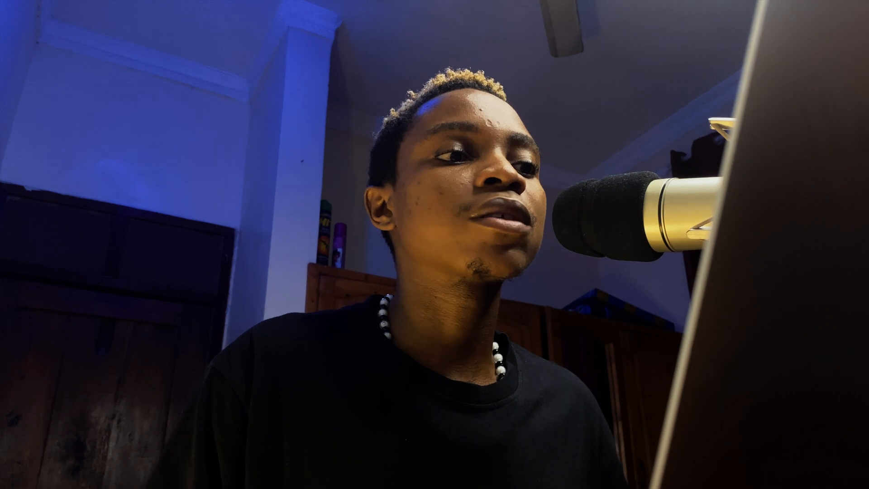